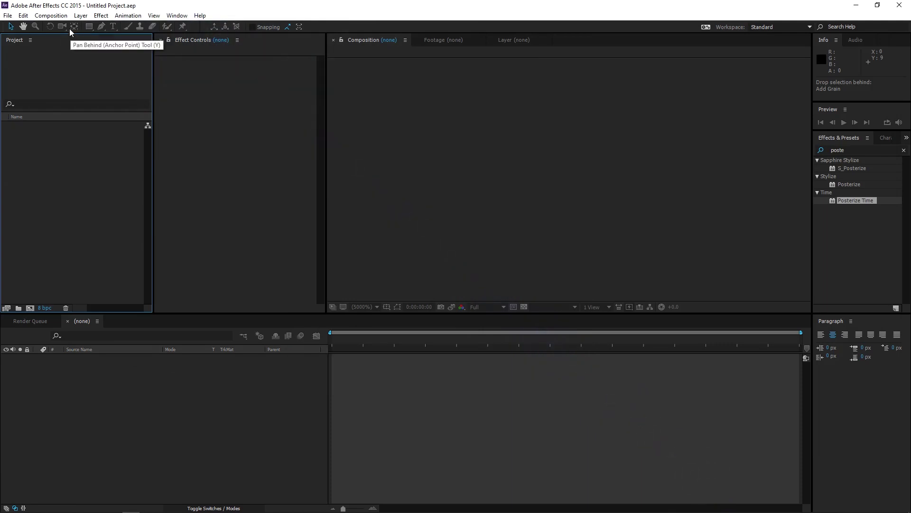
# Make a new 2000 × 2000 px, 30 fps composition called 'Animated Texture'
pyautogui.click(48, 18)
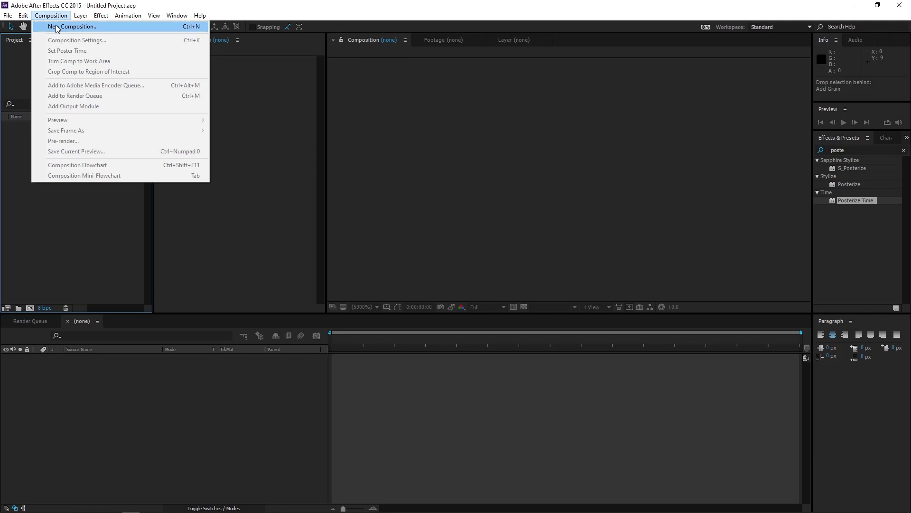
pyautogui.click(56, 25)
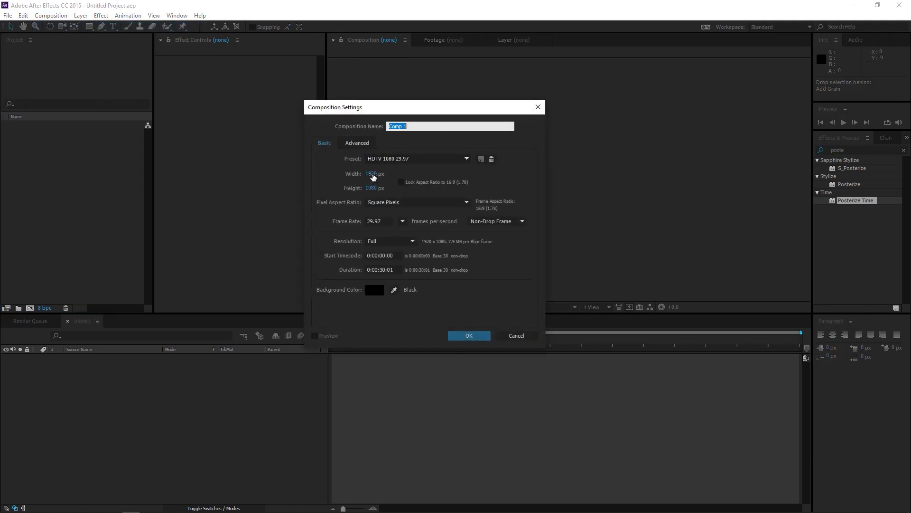
pyautogui.click(373, 175)
pyautogui.write('2000')
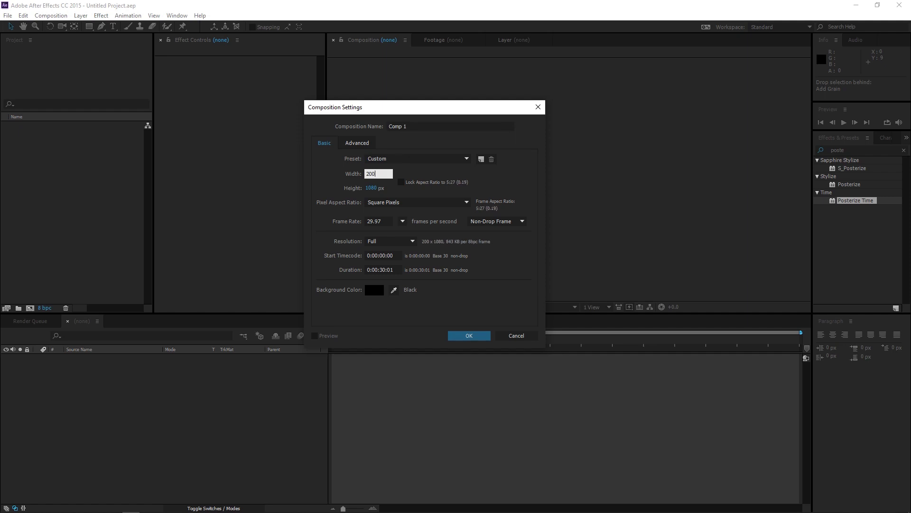
pyautogui.press('Tab')
pyautogui.write('2000')
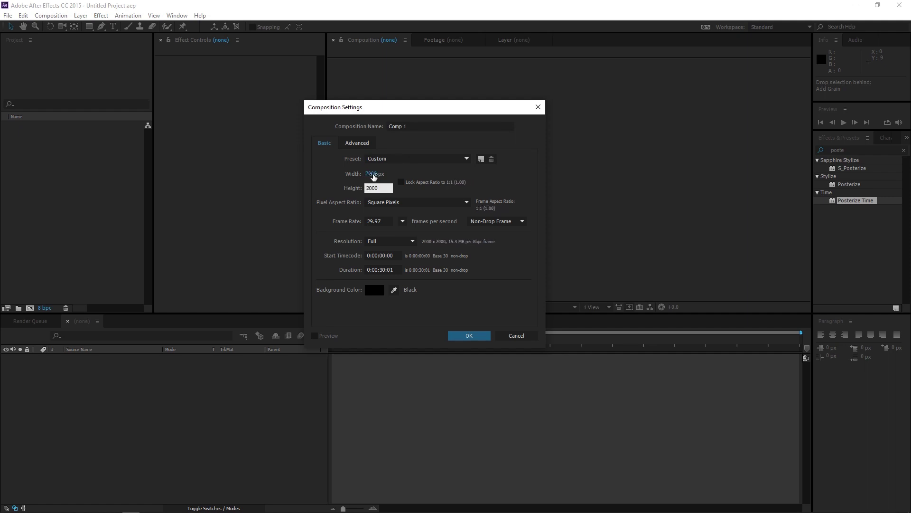
pyautogui.click(403, 224)
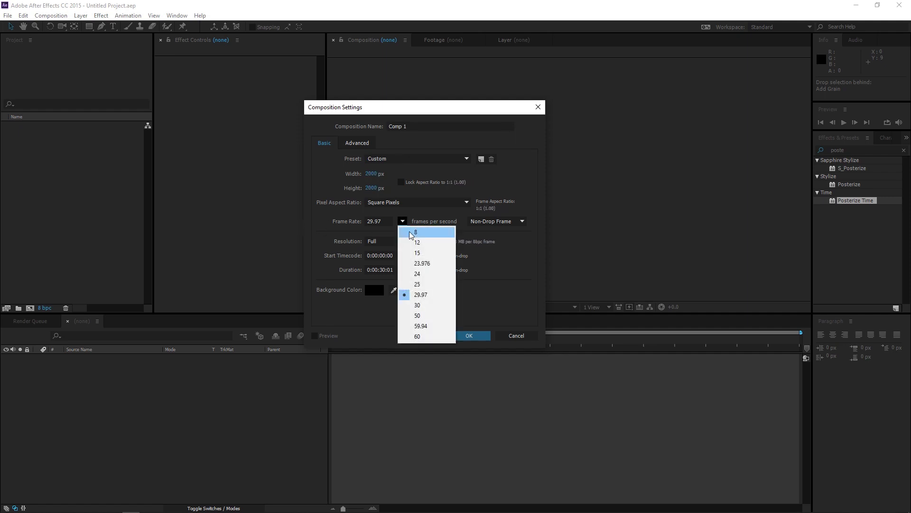
pyautogui.click(427, 306)
pyautogui.click(417, 126)
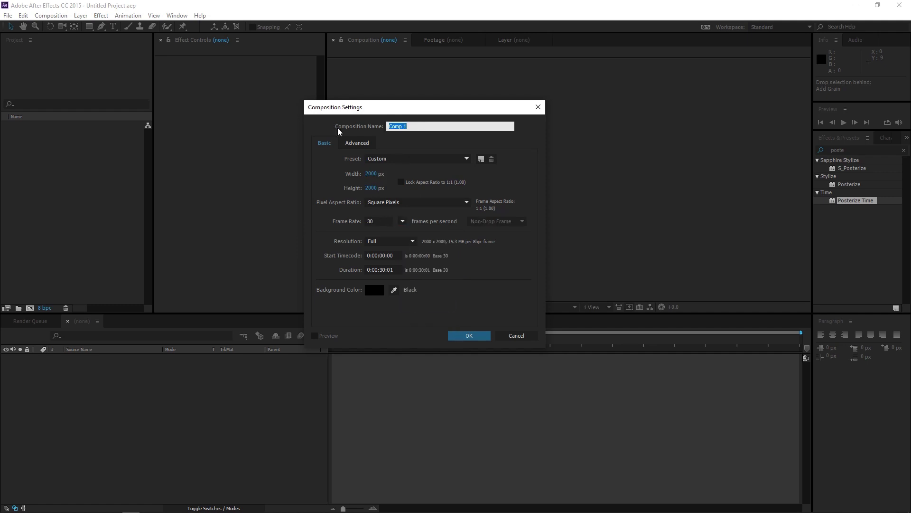
pyautogui.write('Animated Texture')
pyautogui.press('Return')
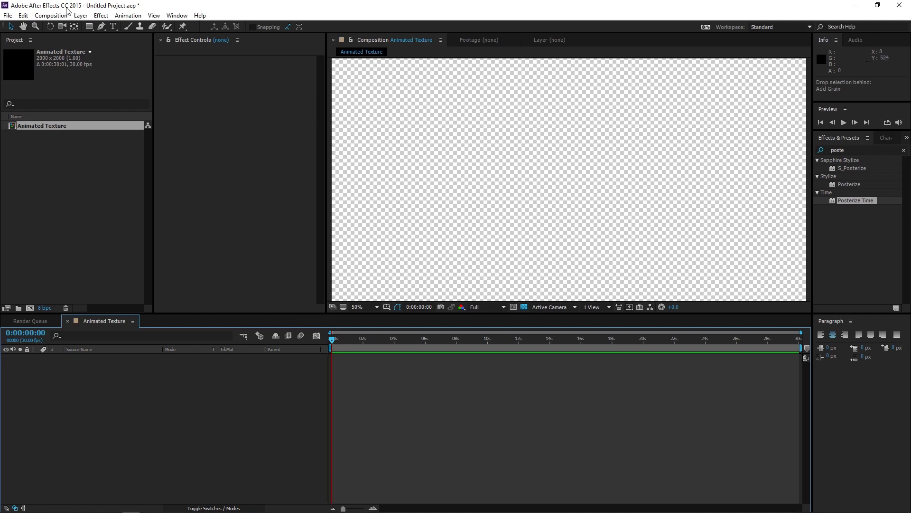
# Add a black 2000 × 2000 solid, Black Solid 1, with Ctrl+Y and default settings
pyautogui.click(80, 15)
pyautogui.moveTo(102, 29)
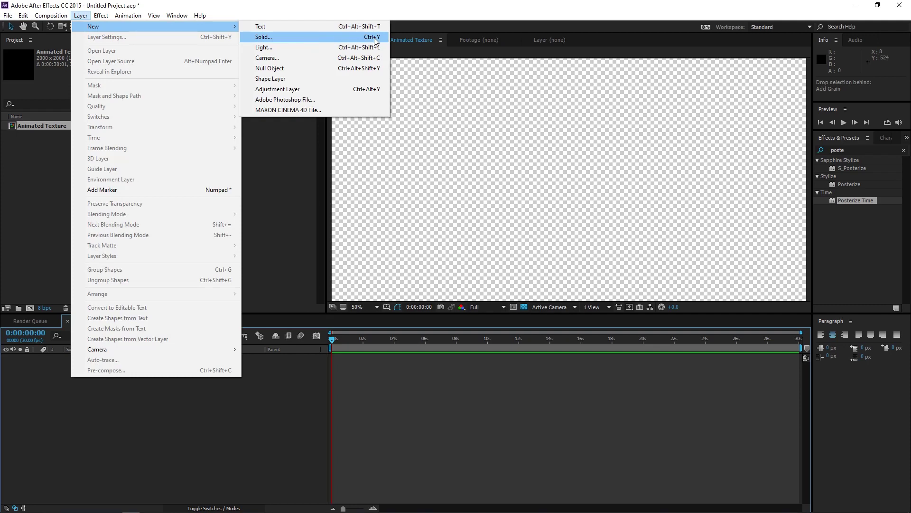
pyautogui.click(451, 25)
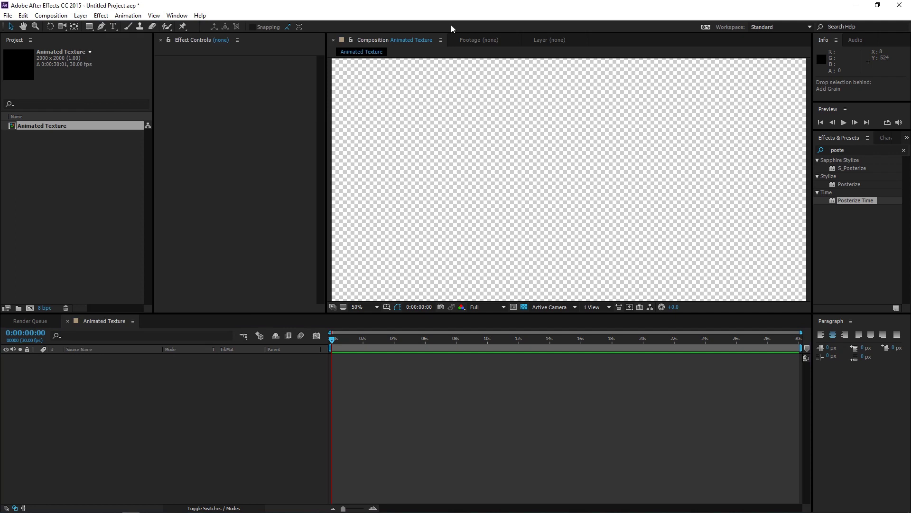
pyautogui.hotkey('ctrl', 'y')
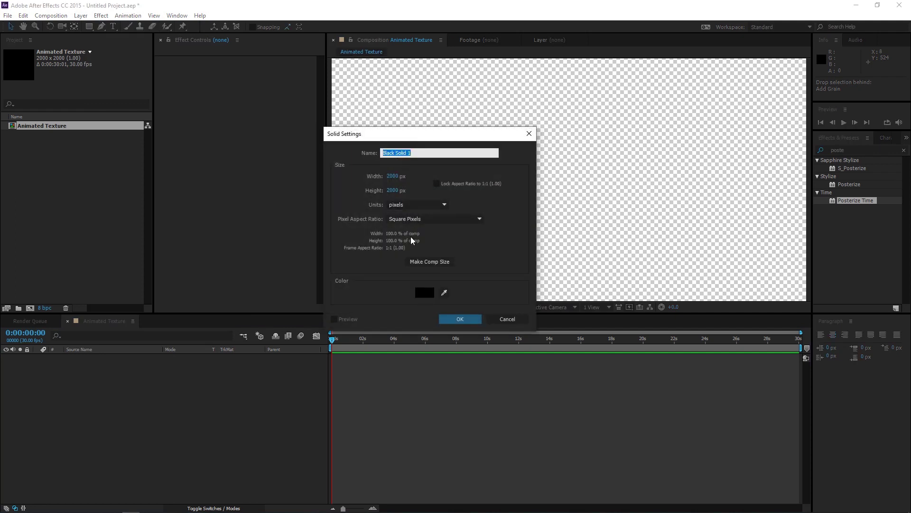
pyautogui.click(461, 318)
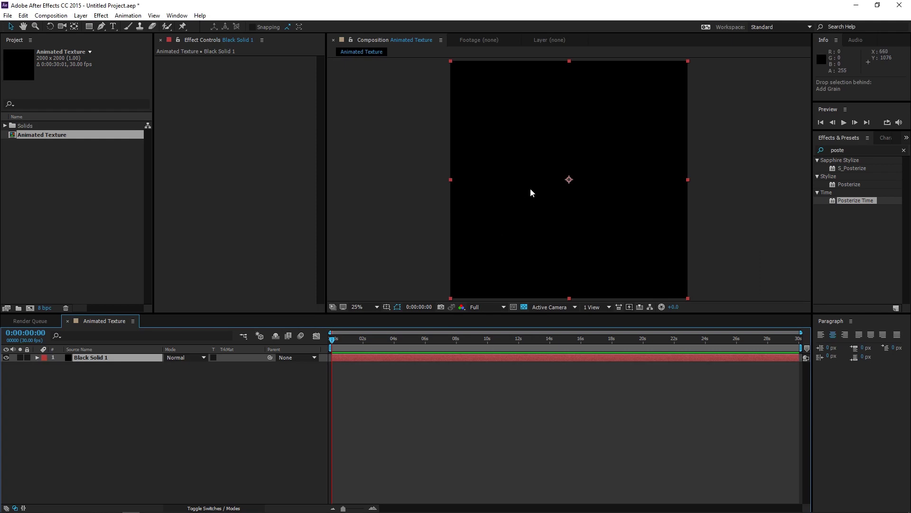
# Apply Fractal Noise to the black solid with Contrast 35 and Brightness -19
pyautogui.click(857, 149)
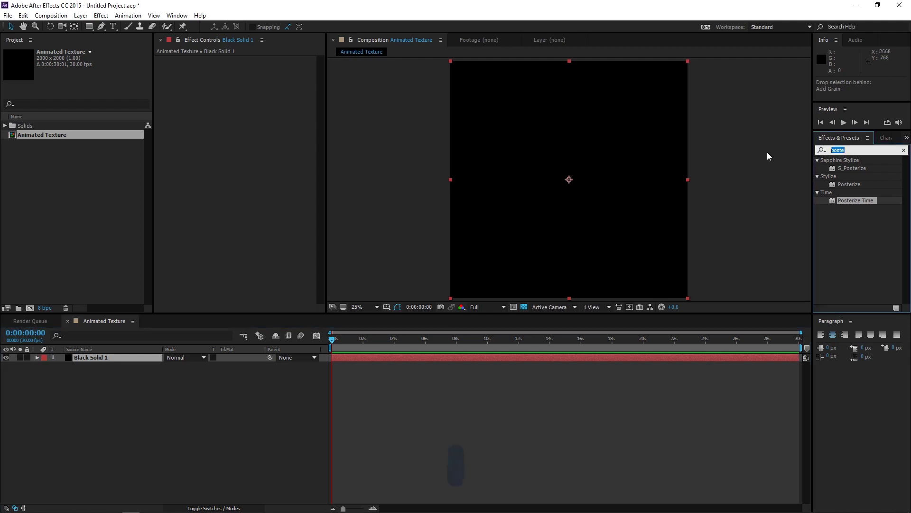
pyautogui.write('fractal')
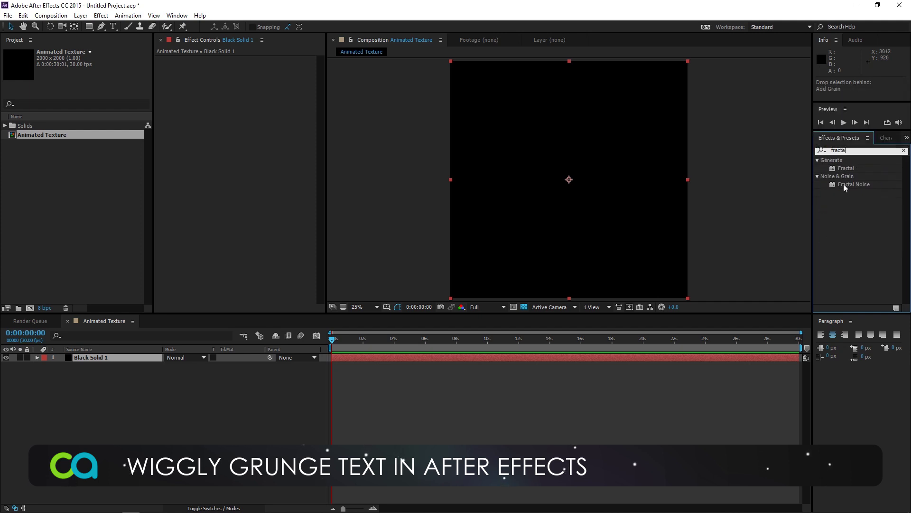
pyautogui.doubleClick(849, 184)
pyautogui.click(253, 93)
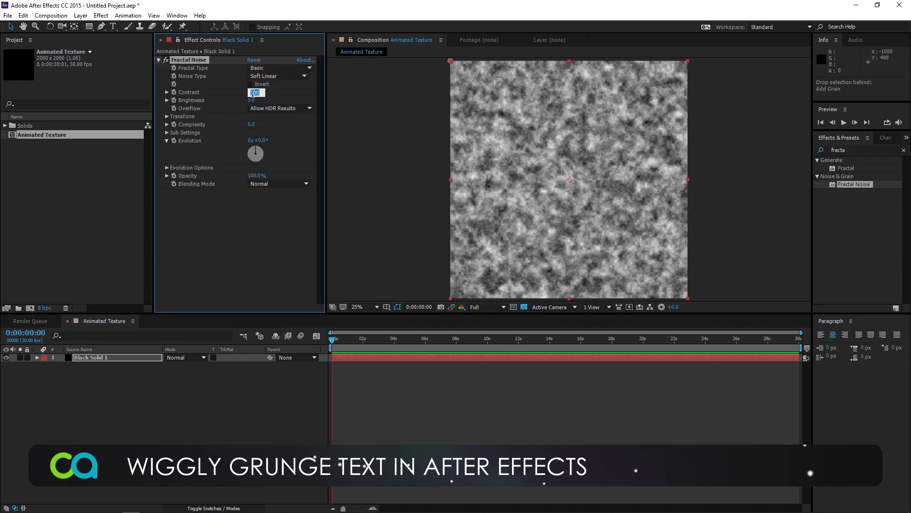
pyautogui.write('35')
pyautogui.press('Return')
pyautogui.click(253, 100)
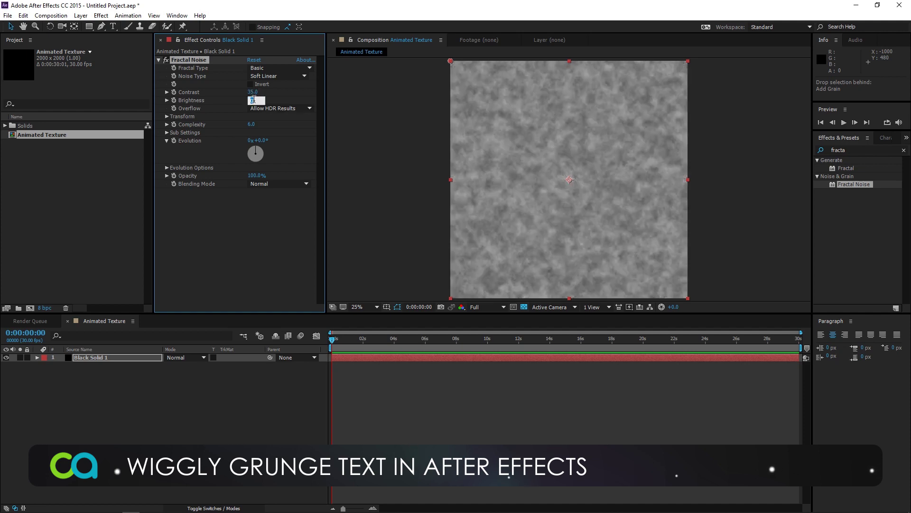
pyautogui.write('-19')
pyautogui.press('Return')
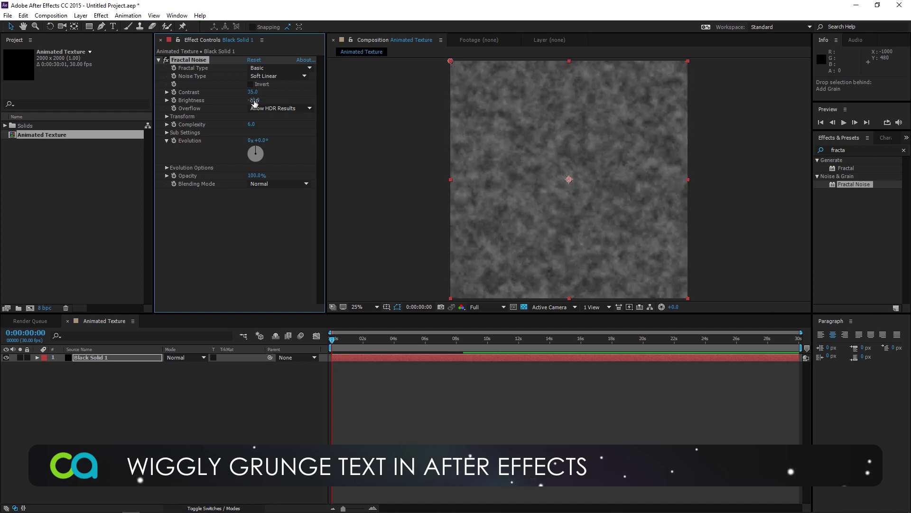
# Turn off Uniform Scaling and set noise Scale Width 5000 and Scale Height 130
pyautogui.click(167, 116)
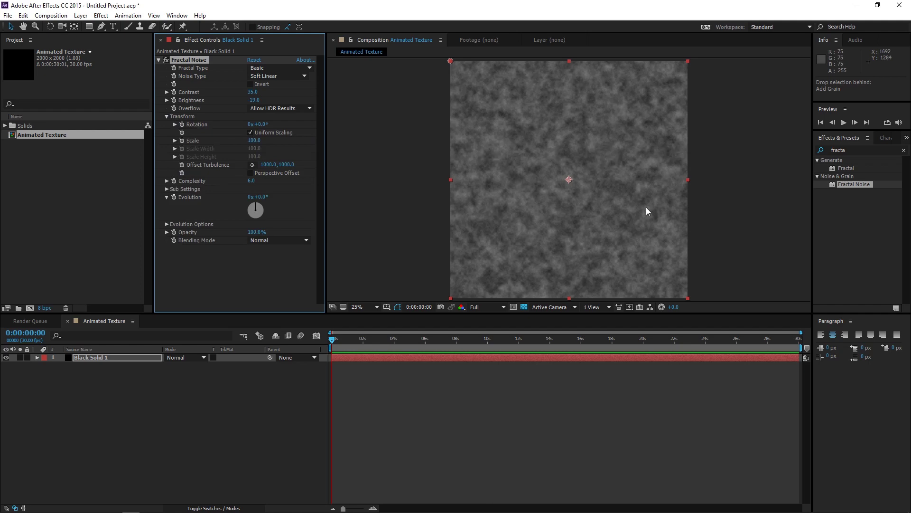
pyautogui.click(250, 132)
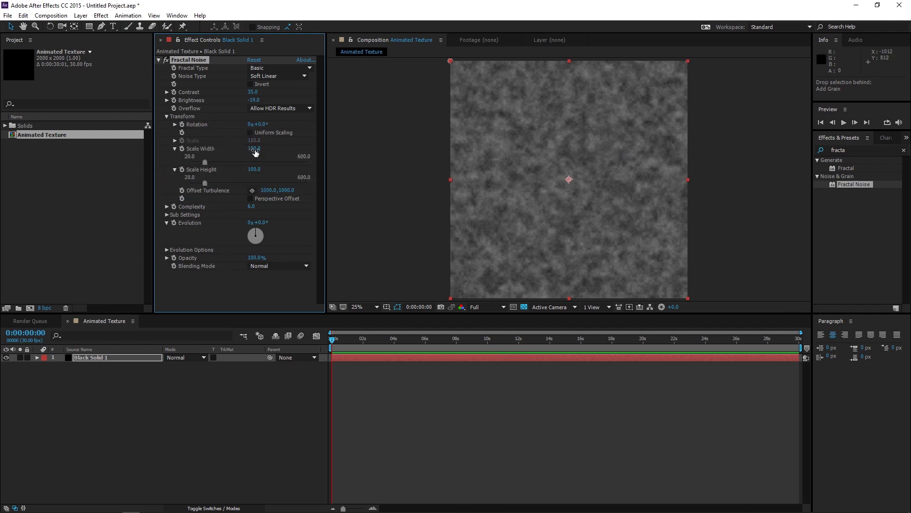
pyautogui.click(254, 148)
pyautogui.write('5000')
pyautogui.press('Tab')
pyautogui.write('15')
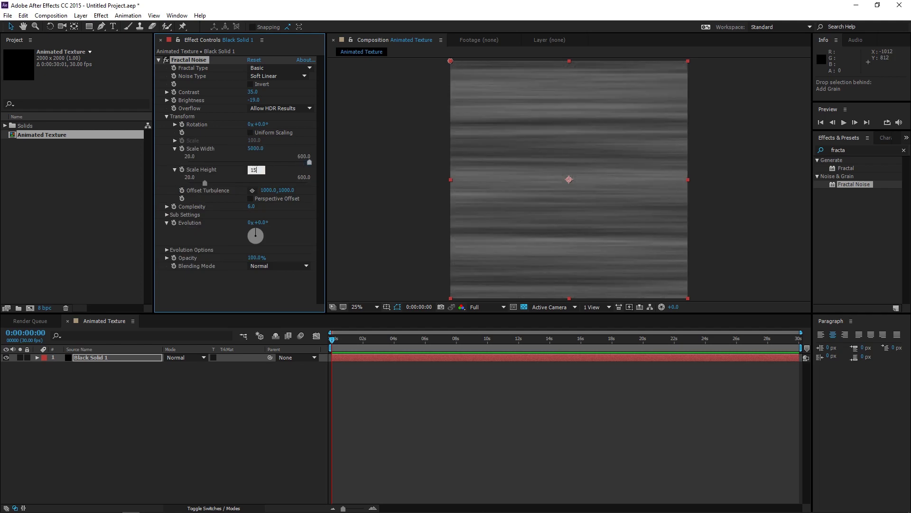
pyautogui.press('Return')
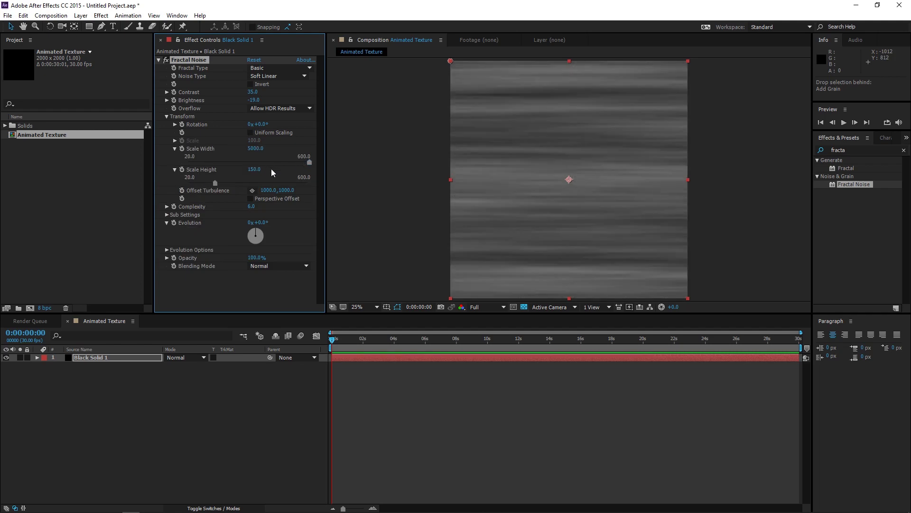
pyautogui.click(259, 168)
pyautogui.write('140')
pyautogui.press('Return')
pyautogui.click(259, 168)
pyautogui.write('130')
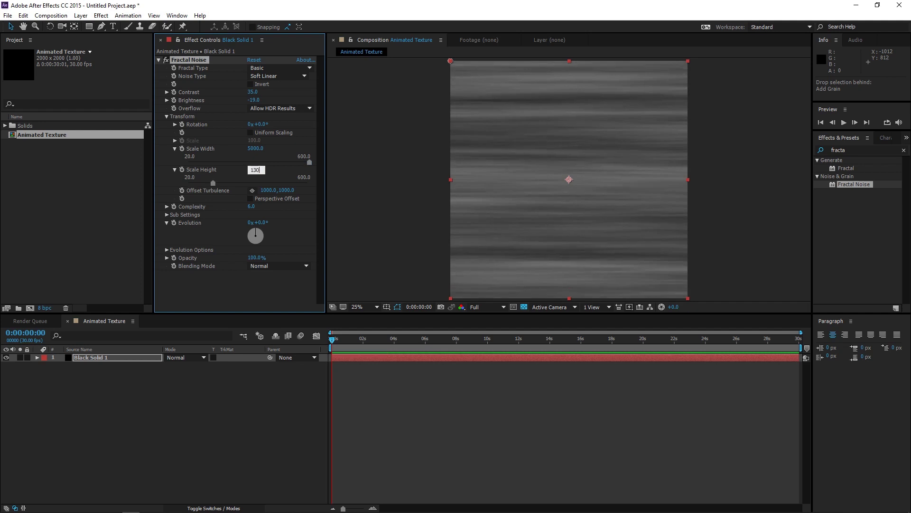
pyautogui.press('Return')
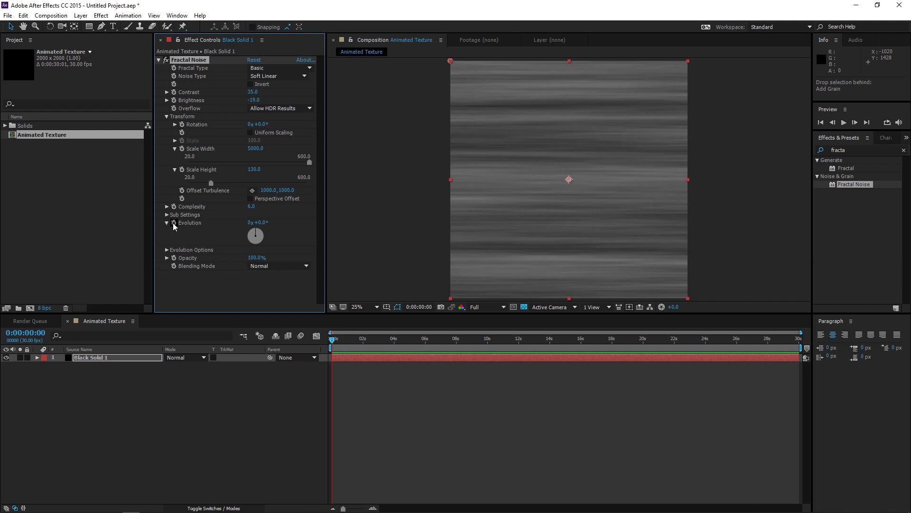
# Drive Fractal Noise Evolution with the expression time*1000 and preview the streaks at 100%
pyautogui.keyDown('alt'); pyautogui.click(174, 223); pyautogui.keyUp('alt')
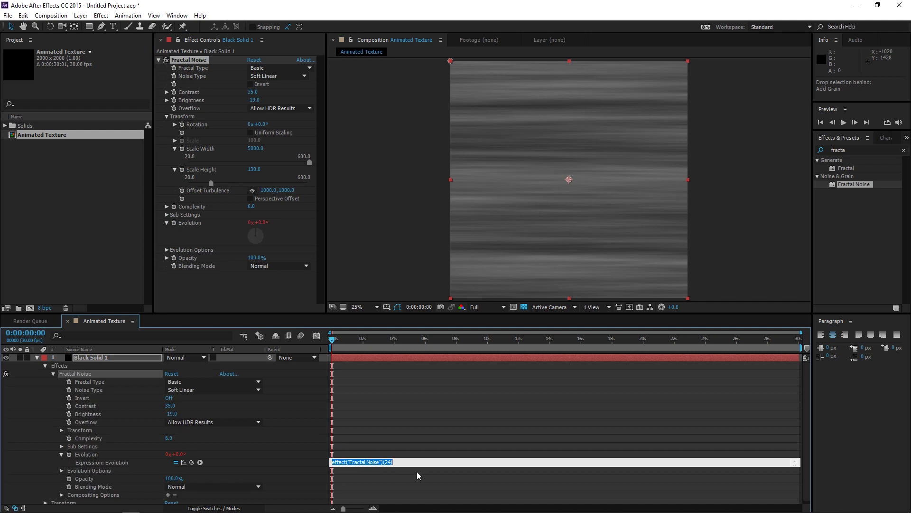
pyautogui.write('time*1000;')
pyautogui.click(416, 471)
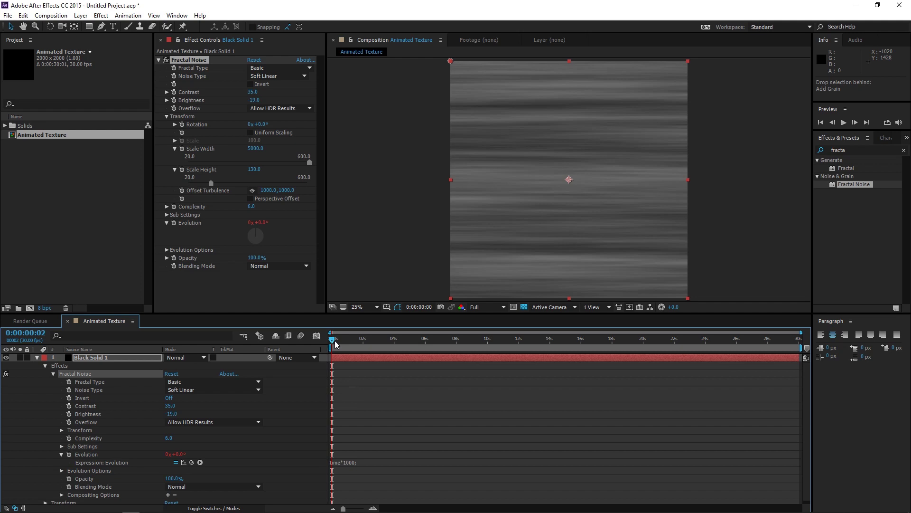
pyautogui.moveTo(333, 340)
pyautogui.mouseDown()
pyautogui.moveTo(357, 342)
pyautogui.moveTo(329, 343)
pyautogui.mouseUp()
pyautogui.press('/')
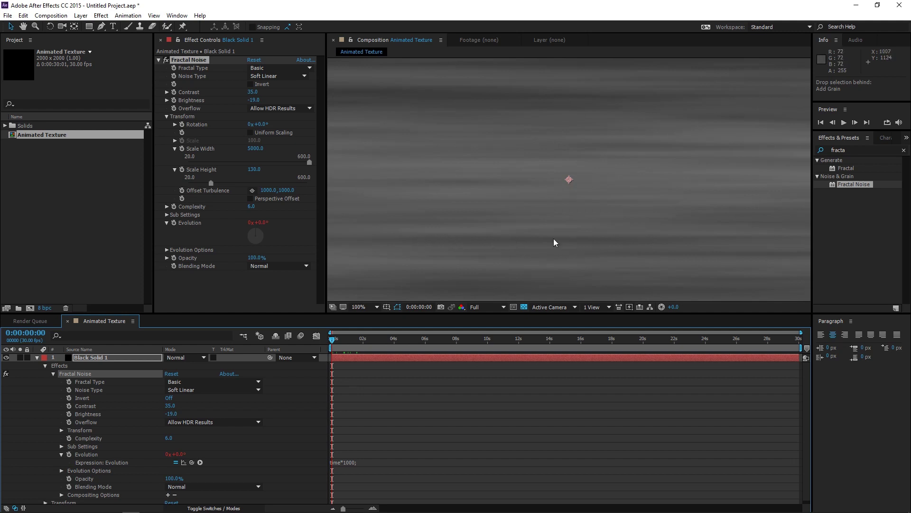
# Apply Turbulent Displace to Black Solid 1 with Amount 80 and Size 2
pyautogui.click(853, 150)
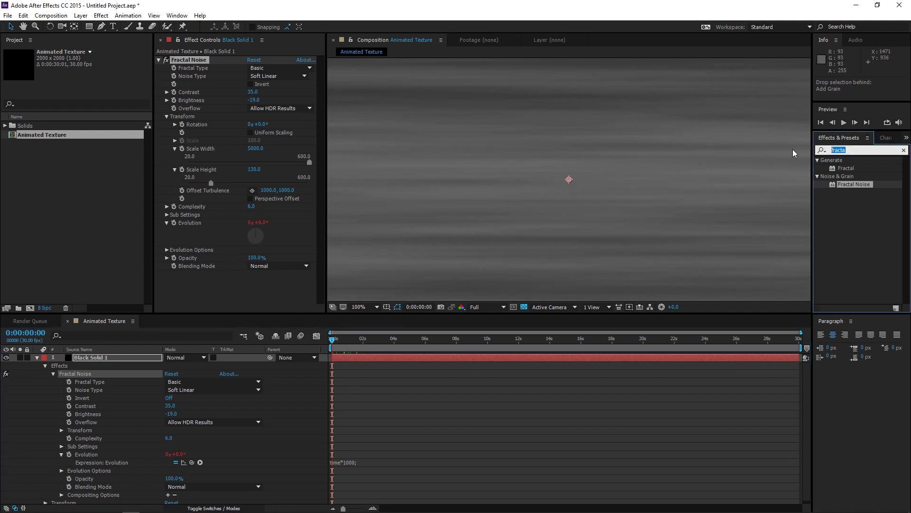
pyautogui.write('turbulent')
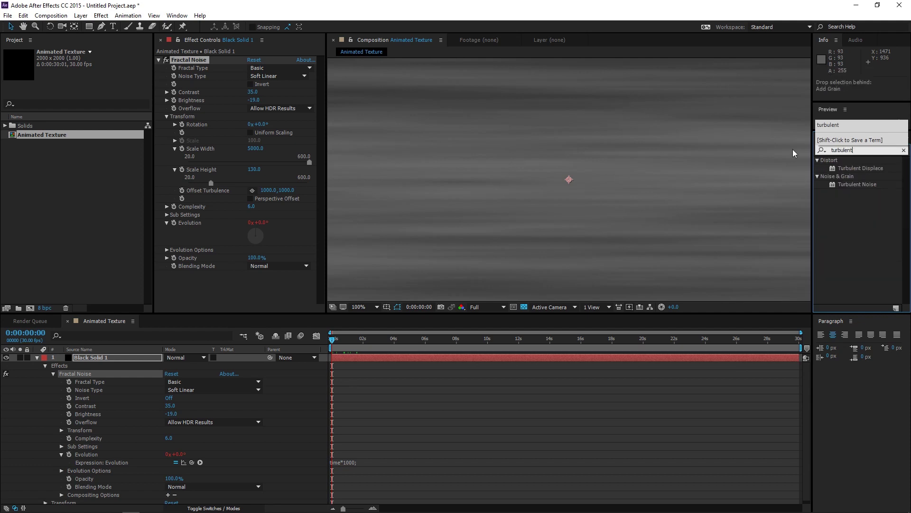
pyautogui.doubleClick(861, 168)
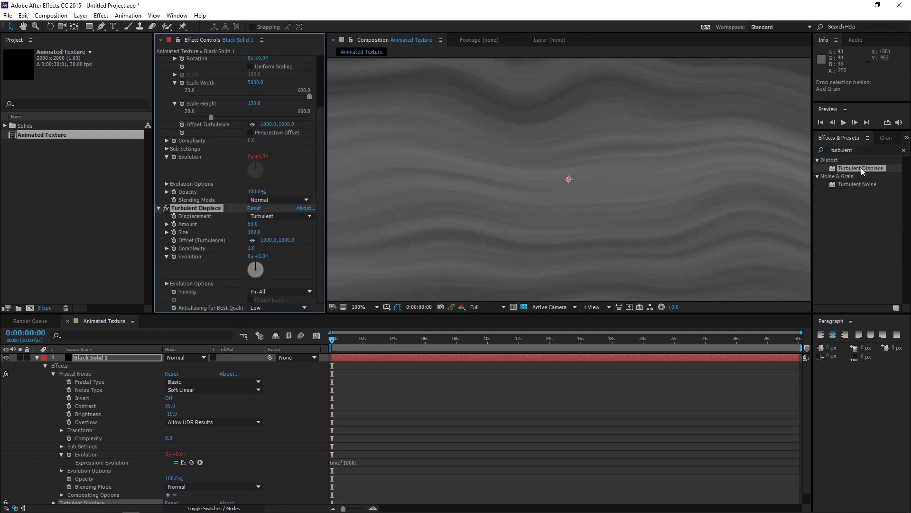
pyautogui.click(253, 224)
pyautogui.write('80')
pyautogui.press('Return')
pyautogui.moveTo(252, 232); pyautogui.dragTo(192, 232)
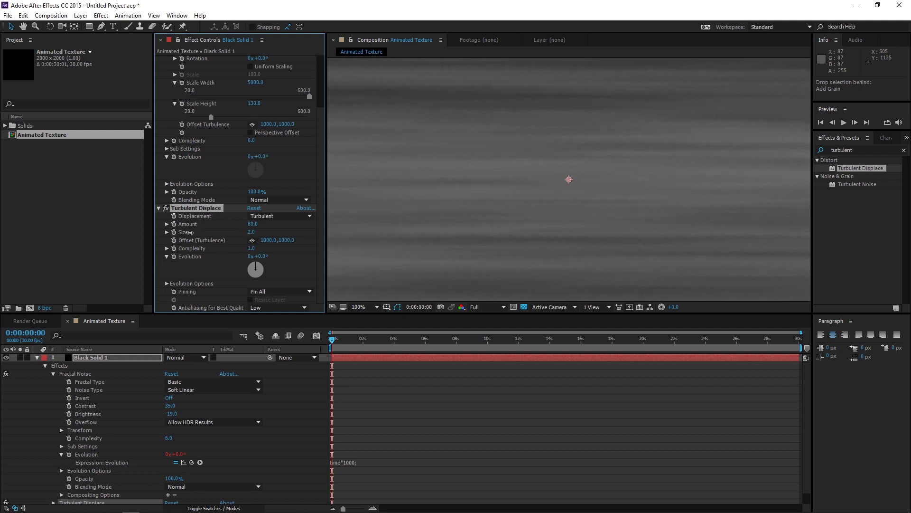
pyautogui.scroll(-4, 581, 212)
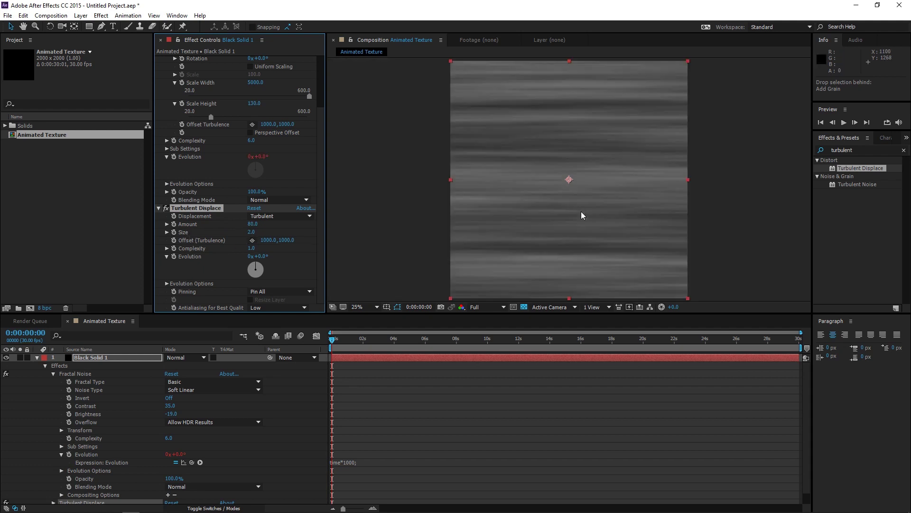
pyautogui.scroll(2, 588, 210)
pyautogui.moveTo(598, 208); pyautogui.dragTo(598, 213)
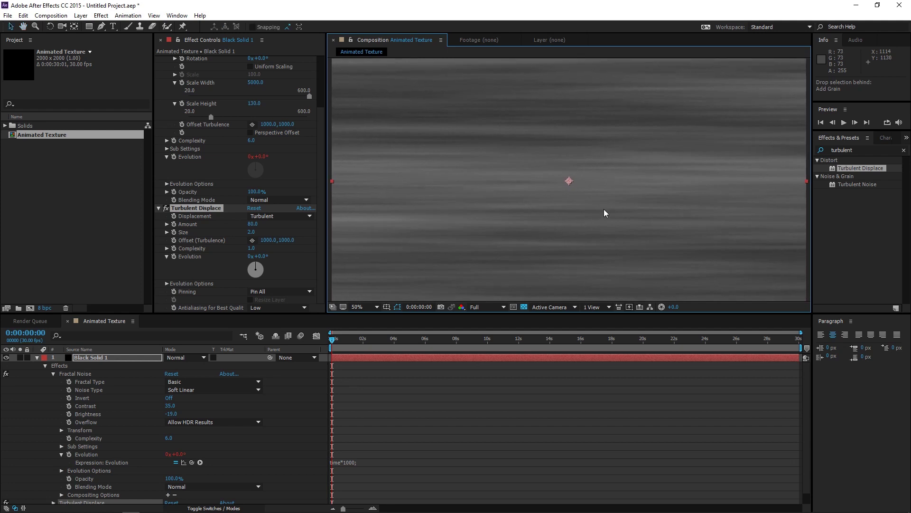
# Apply Add Grain to the noise layer with Viewing Mode set to Final Output
pyautogui.click(861, 150)
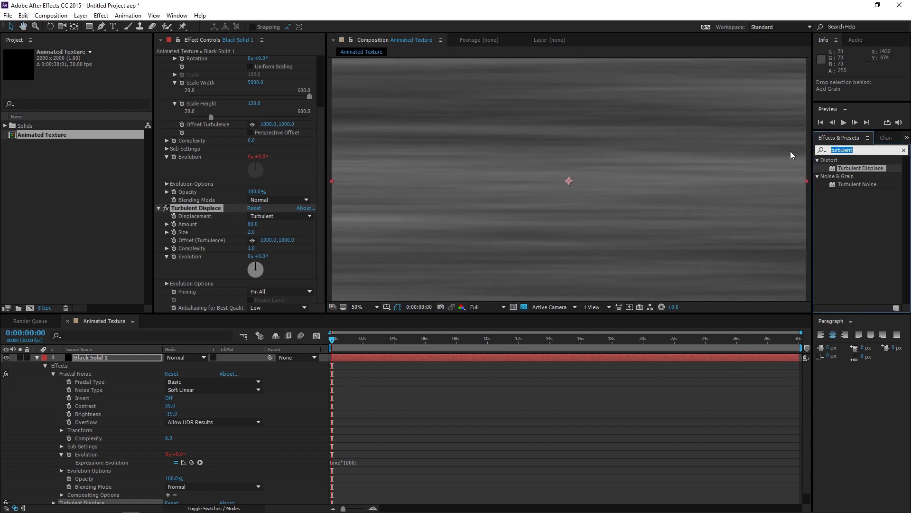
pyautogui.write('add g')
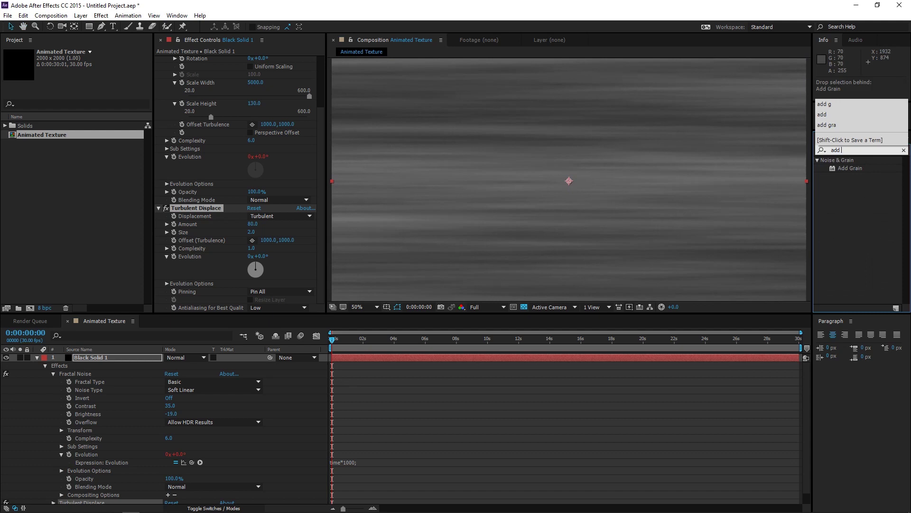
pyautogui.click(851, 168)
pyautogui.doubleClick(856, 170)
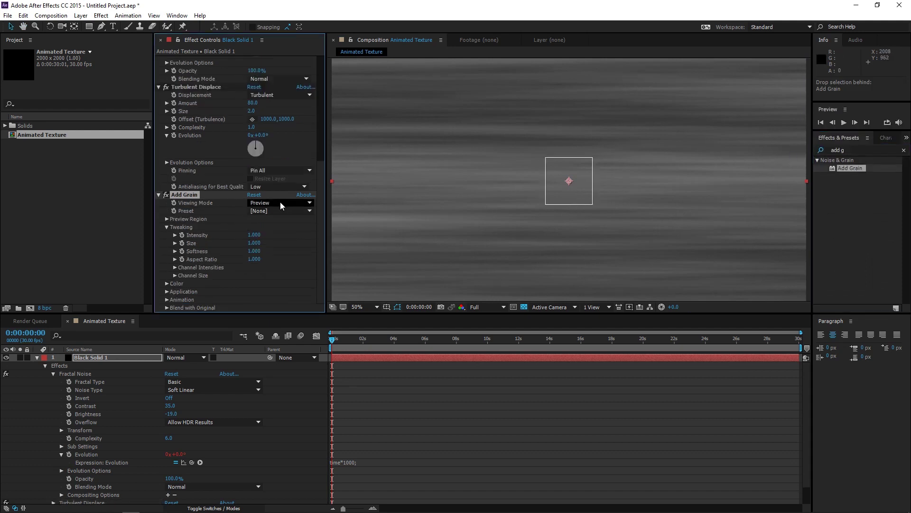
pyautogui.click(281, 203)
pyautogui.click(279, 234)
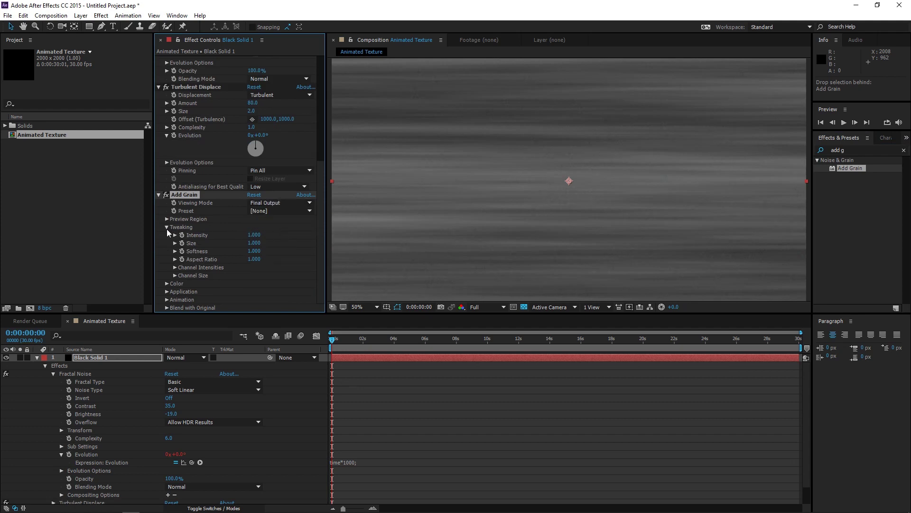
# Set the grain Intensity to 7 and Aspect Ratio to 10
pyautogui.click(255, 235)
pyautogui.write('3')
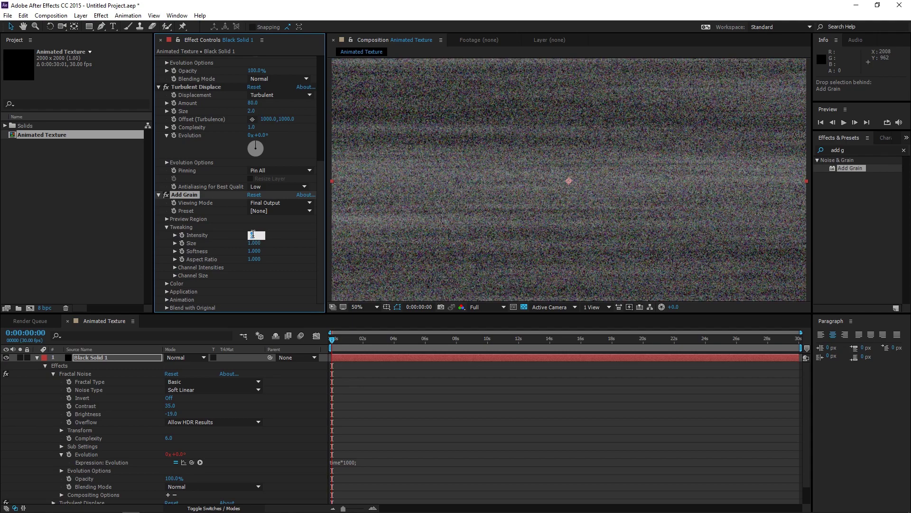
pyautogui.write('7')
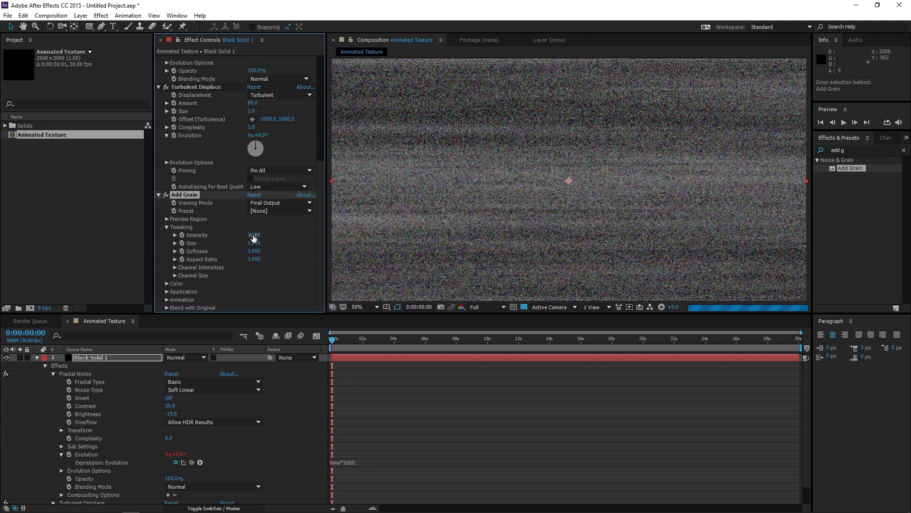
pyautogui.press('Return')
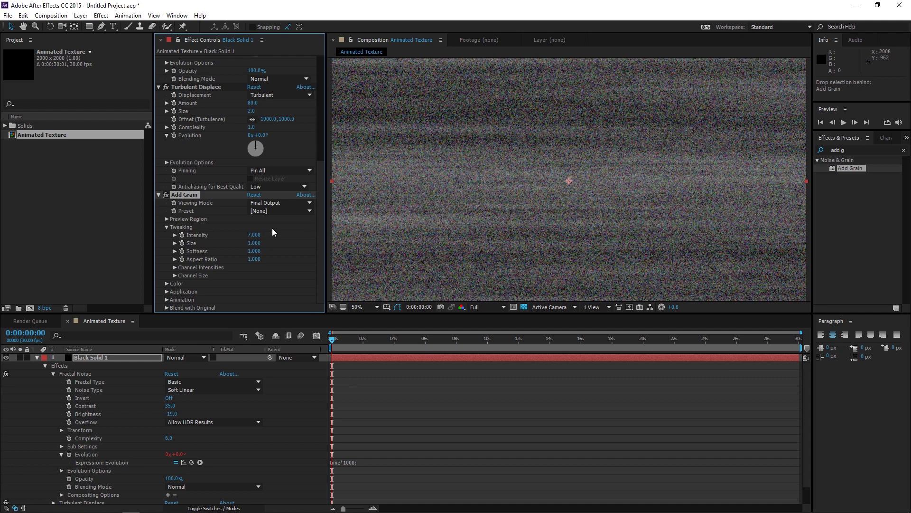
pyautogui.click(254, 259)
pyautogui.write('10')
pyautogui.press('Return')
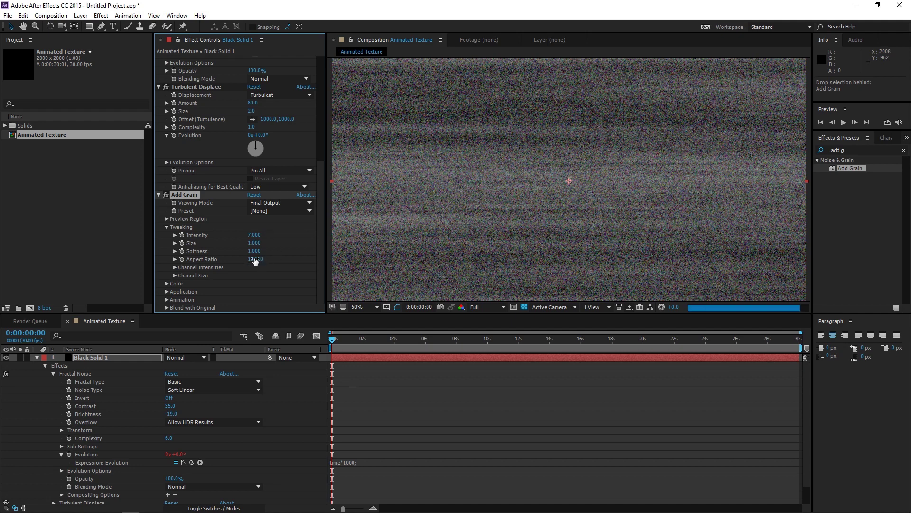
# Zoom the view to 25% and step to frames 5 and 8 to check the grain animation
pyautogui.press(',')
pyautogui.press(';')
pyautogui.moveTo(332, 339); pyautogui.dragTo(352, 341)
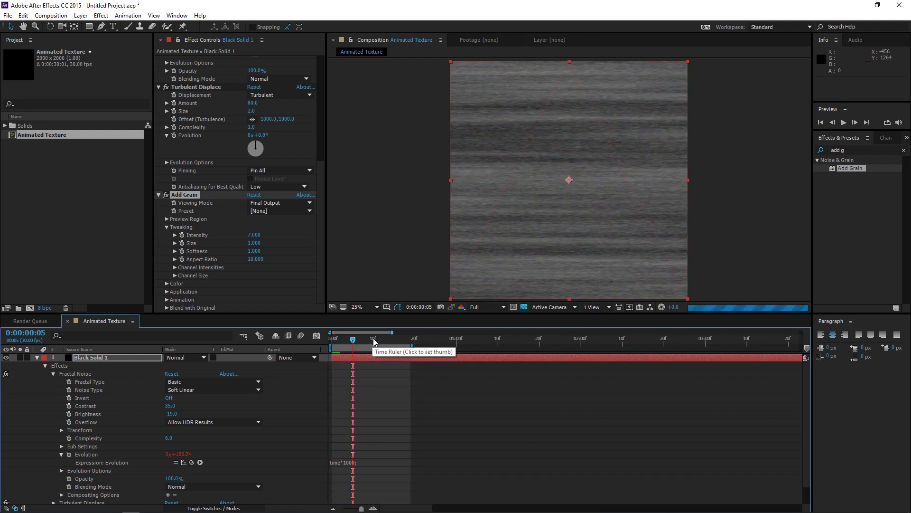
pyautogui.click(365, 340)
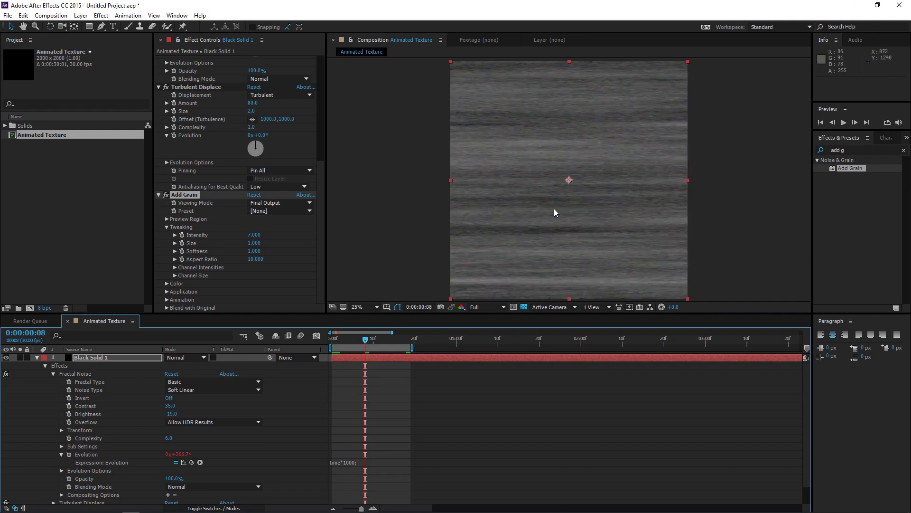
pyautogui.hotkey('ctrl', '5')
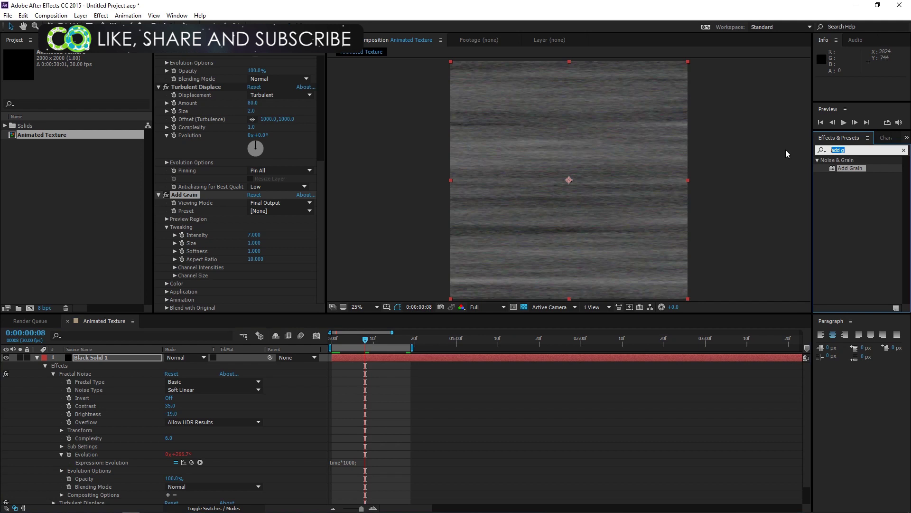
# Apply Posterize Time with a 12 fps frame rate
pyautogui.write('pos')
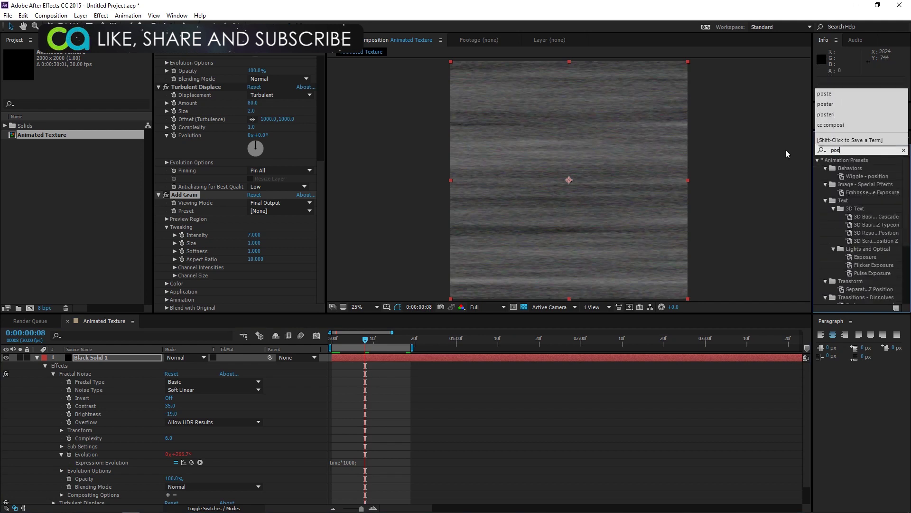
pyautogui.write('ter')
pyautogui.doubleClick(863, 201)
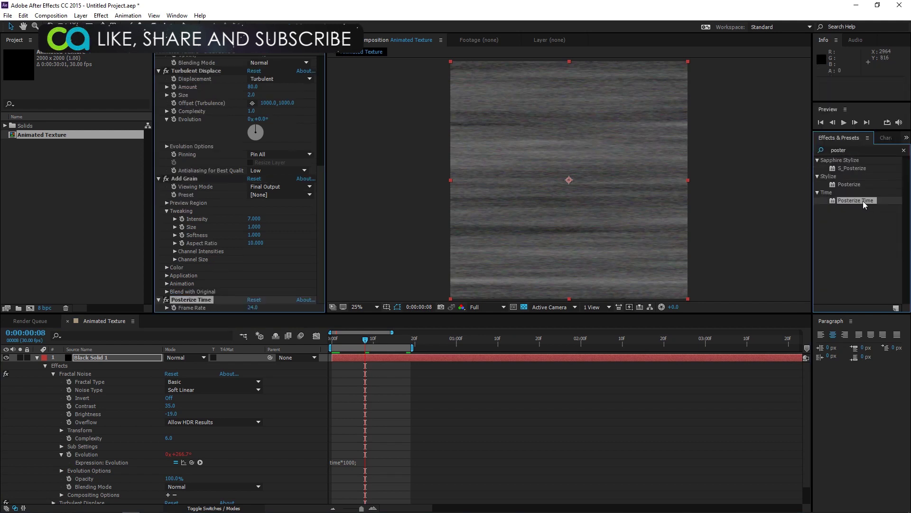
pyautogui.click(251, 307)
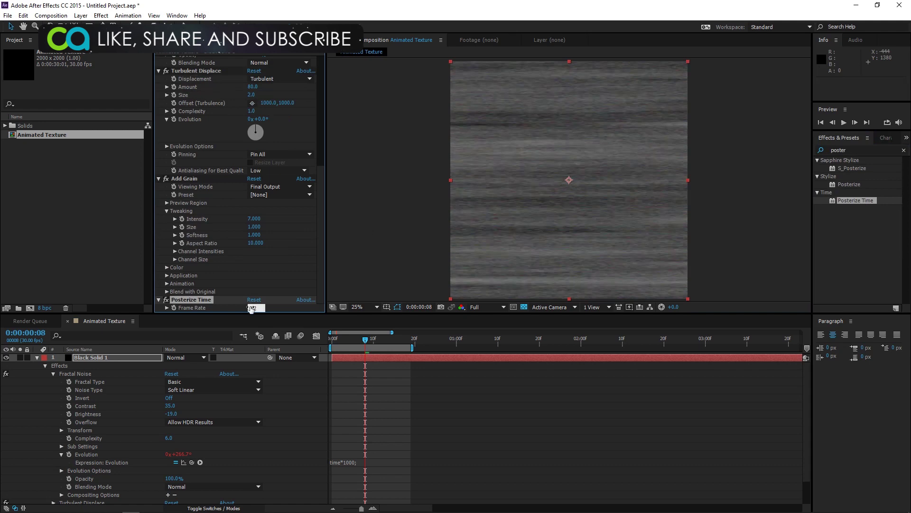
pyautogui.click(839, 184)
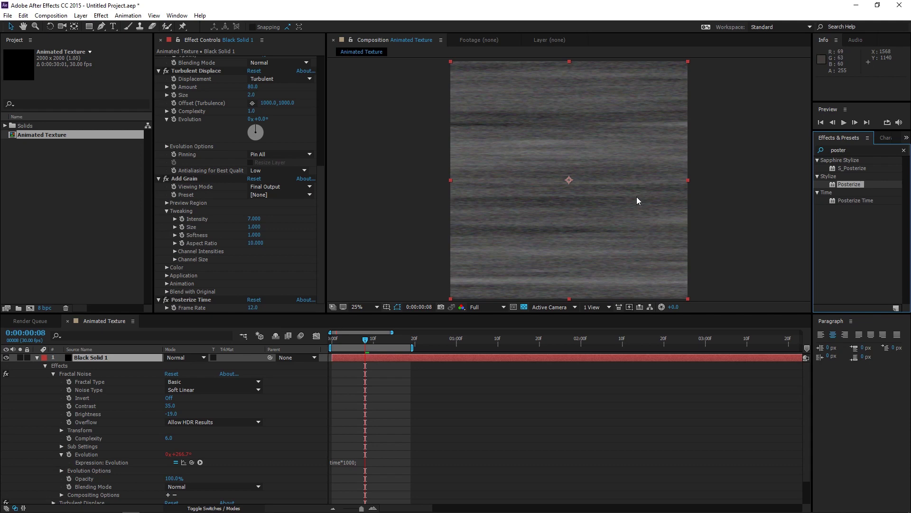
# Add Posterize at level 7 below Posterize Time
pyautogui.moveTo(848, 188); pyautogui.dragTo(212, 307)
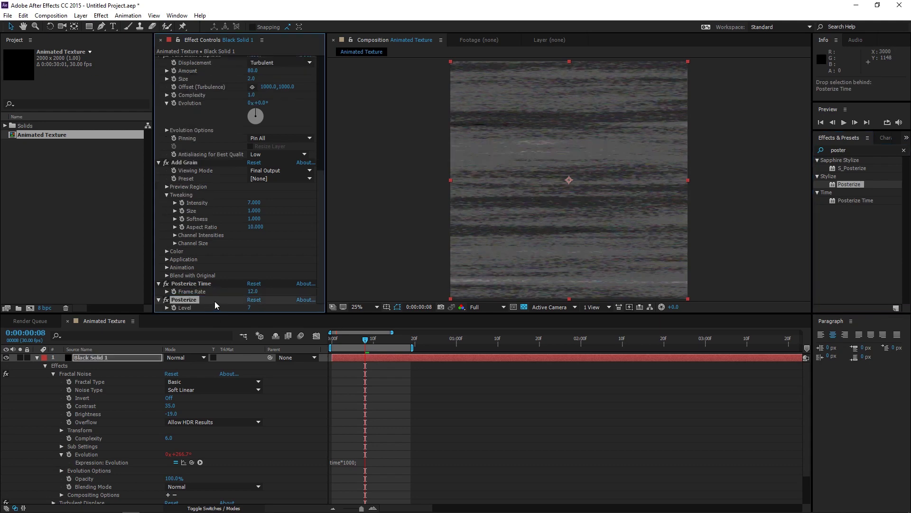
pyautogui.click(849, 150)
pyautogui.write('cc ve')
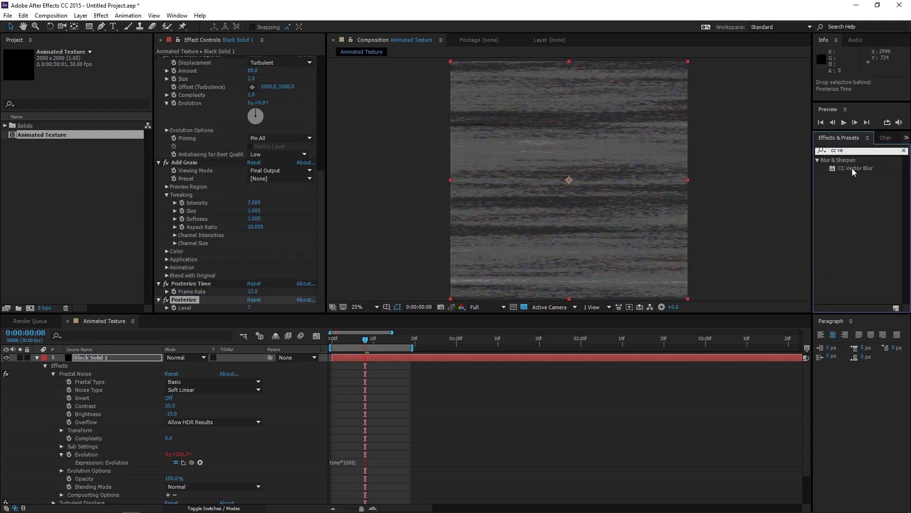
# Add CC Vector Blur at Amount 25 and lower the Turbulent Displace Amount to 6
pyautogui.moveTo(860, 168); pyautogui.dragTo(195, 301)
pyautogui.click(253, 251)
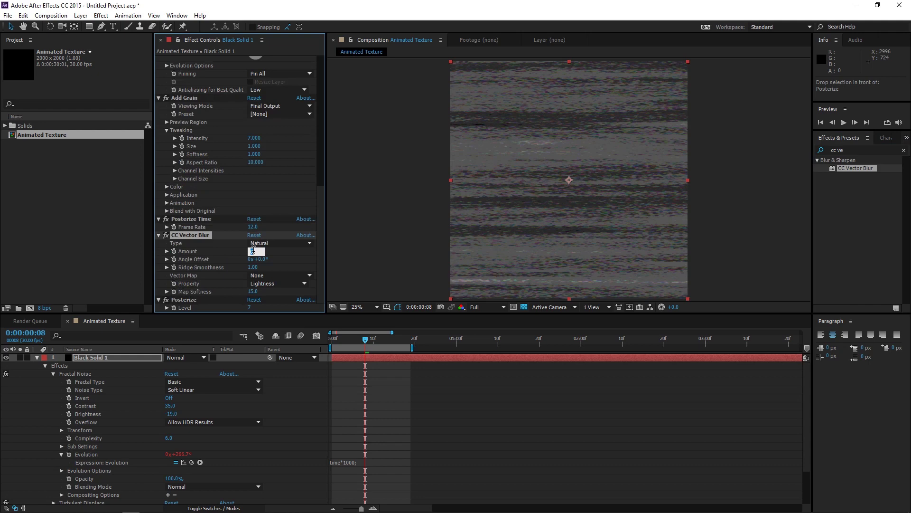
pyautogui.write('25')
pyautogui.press('Return')
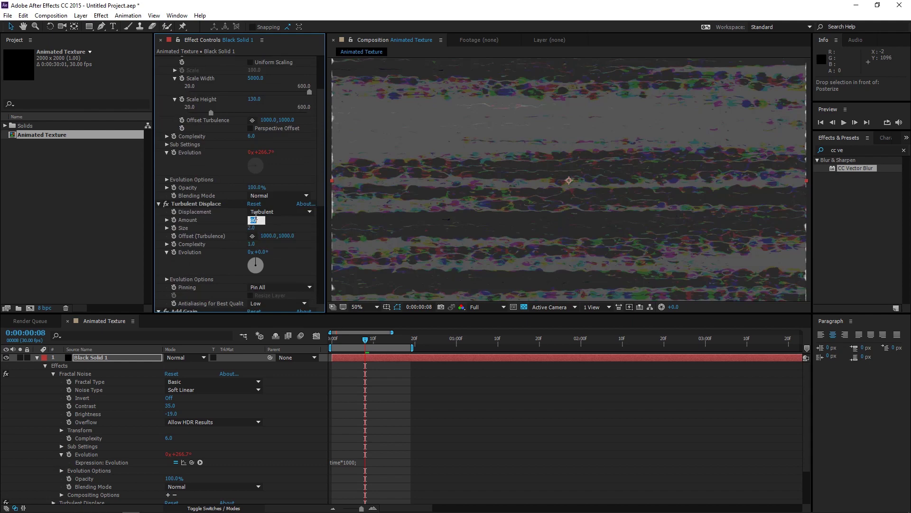
pyautogui.write('6')
pyautogui.press('Return')
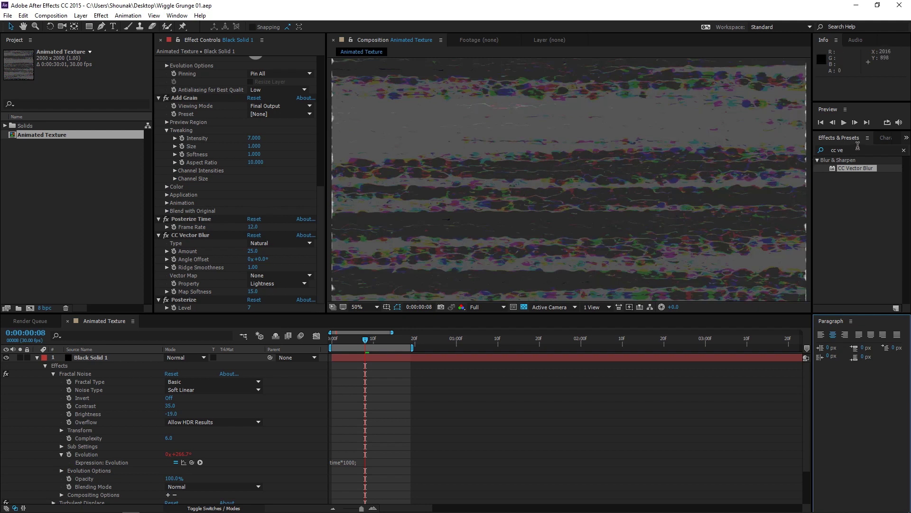
# Add Hue/Saturation below Posterize and drag Master Saturation down to -100
pyautogui.hotkey('ctrl', '5')
pyautogui.write('hue')
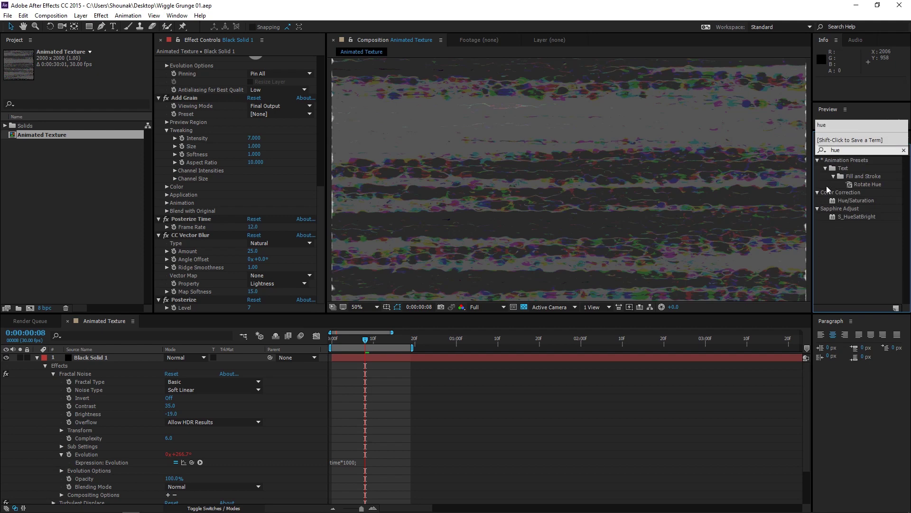
pyautogui.moveTo(857, 201); pyautogui.dragTo(257, 306)
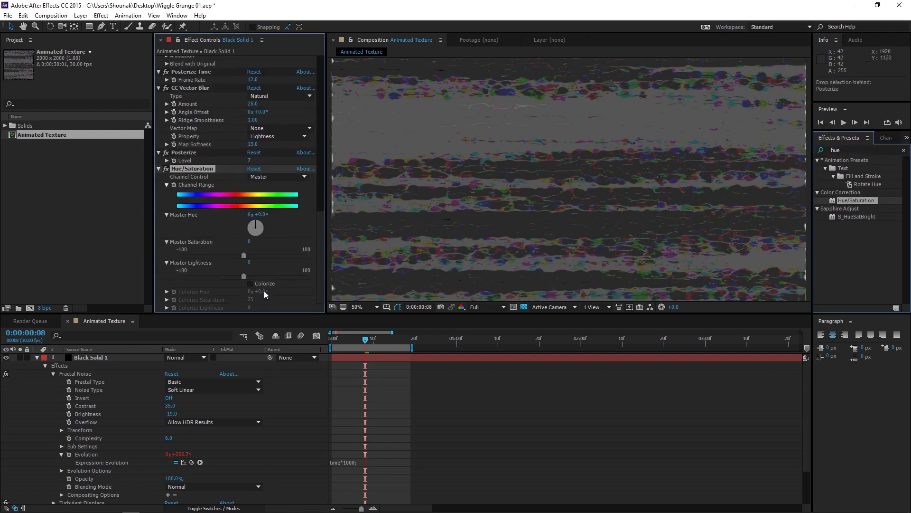
pyautogui.moveTo(243, 255); pyautogui.dragTo(158, 257)
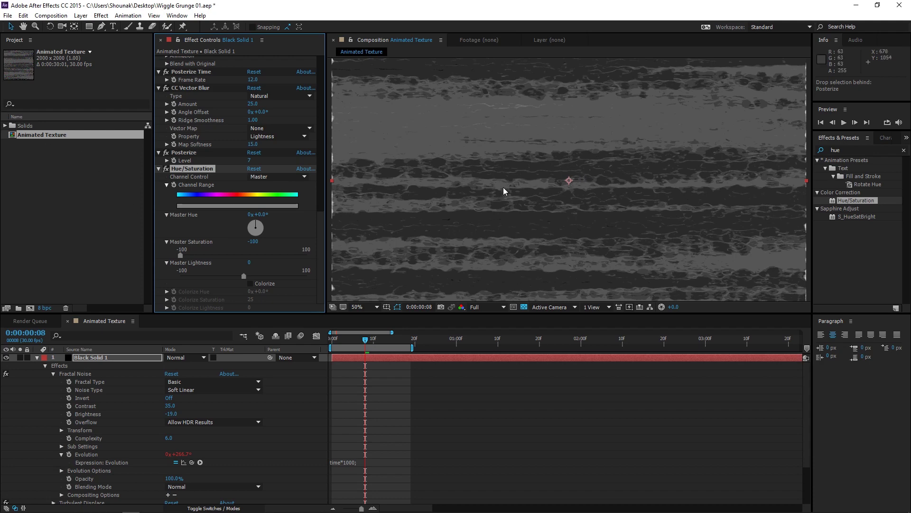
pyautogui.scroll(-2, 521, 179)
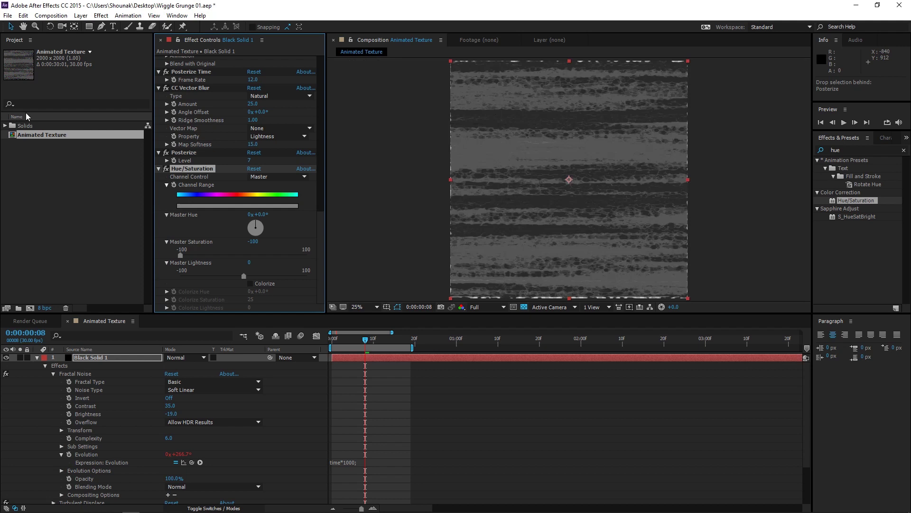
# Create a 1920 × 1080 composition named 'Main Comp'
pyautogui.click(48, 16)
pyautogui.click(59, 22)
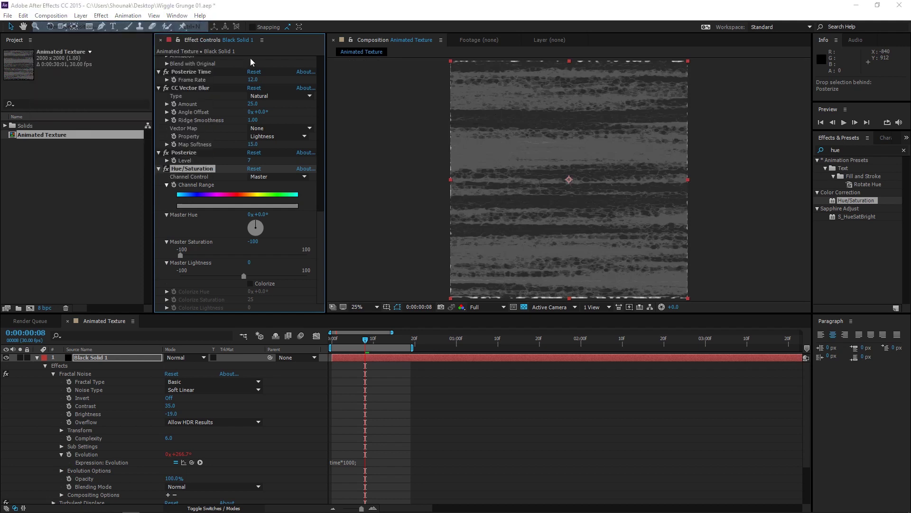
pyautogui.click(372, 174)
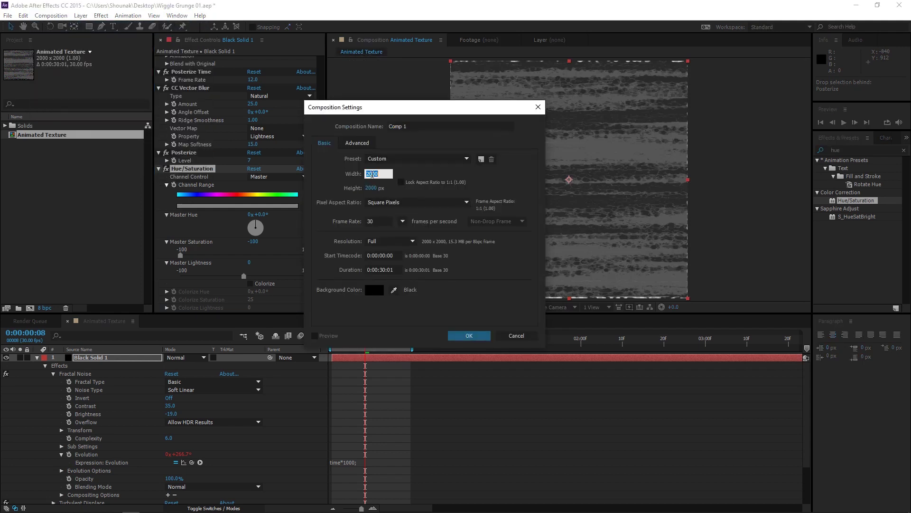
pyautogui.write('1920')
pyautogui.press('Tab')
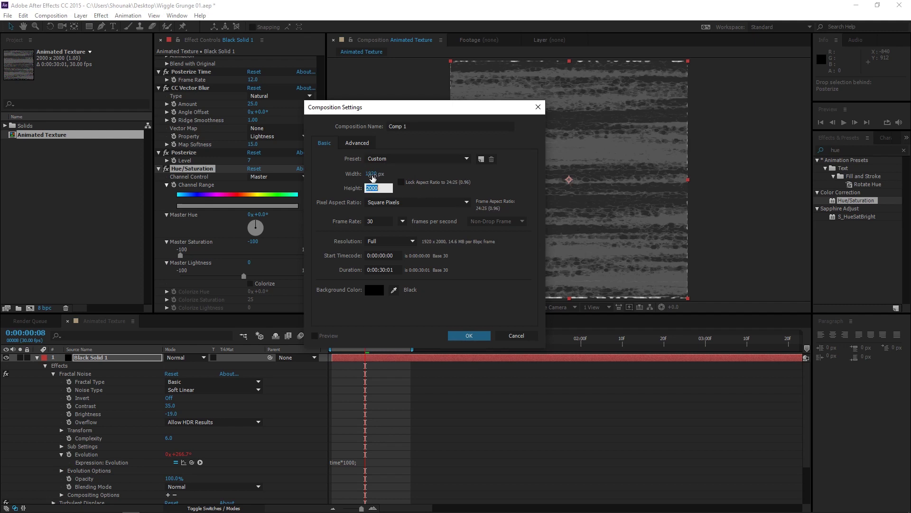
pyautogui.write('1080')
pyautogui.click(431, 125)
pyautogui.write('Main')
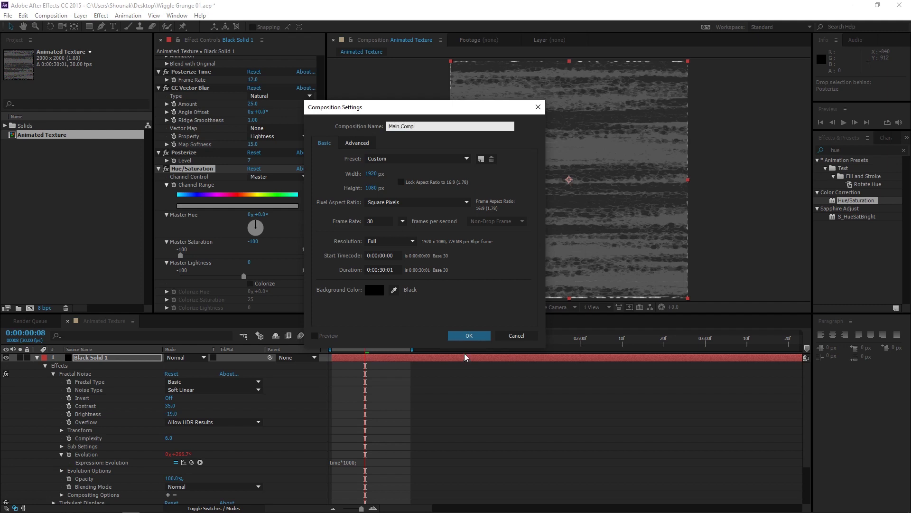
pyautogui.click(469, 339)
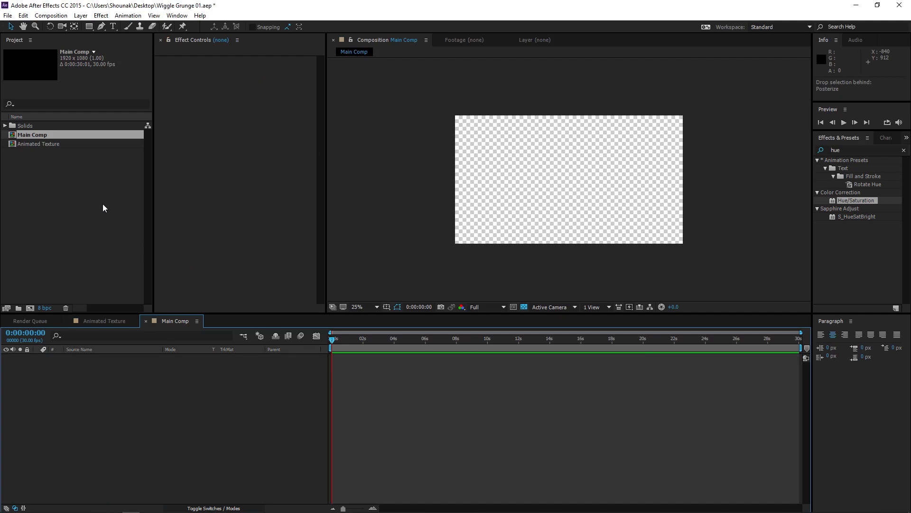
# Add a full-frame black solid layer named 'BG'
pyautogui.hotkey('ctrl', 'y')
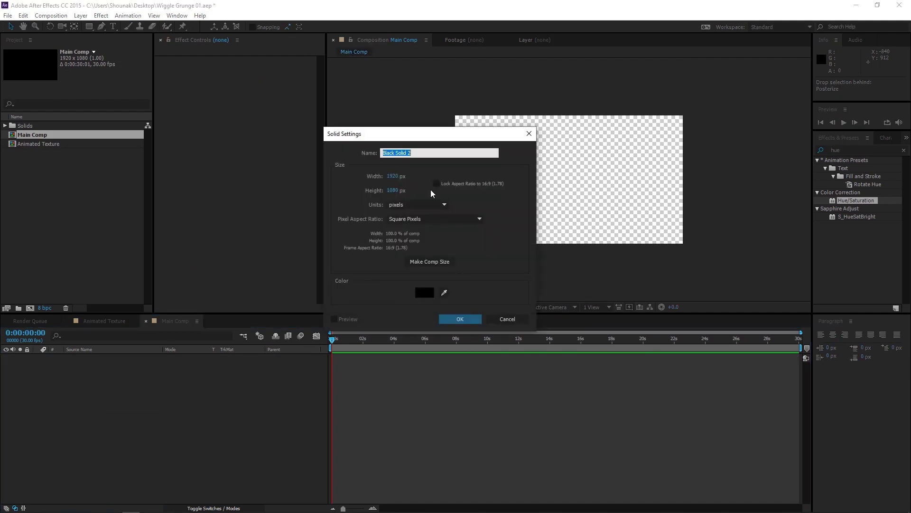
pyautogui.write('BG')
pyautogui.press('Return')
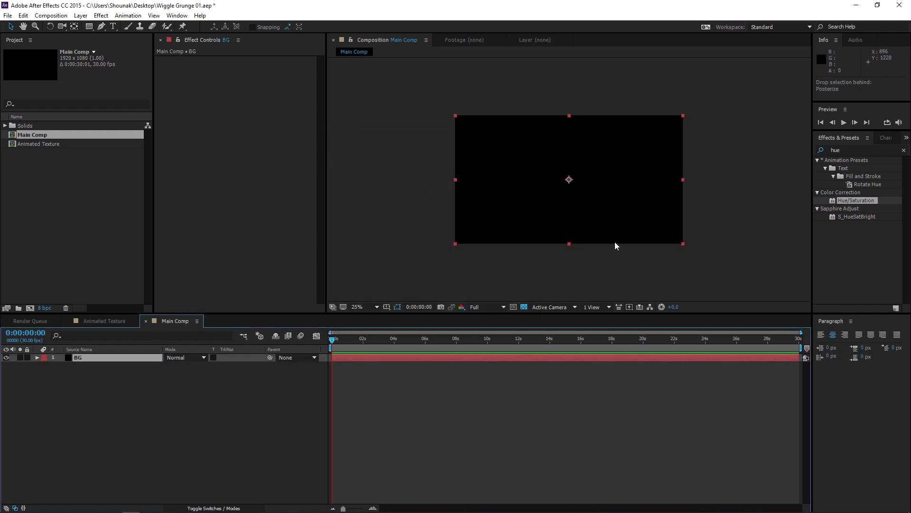
# Apply Gradient Ramp to BG, swap its colours and set Ramp Shape to Radial
pyautogui.doubleClick(850, 147)
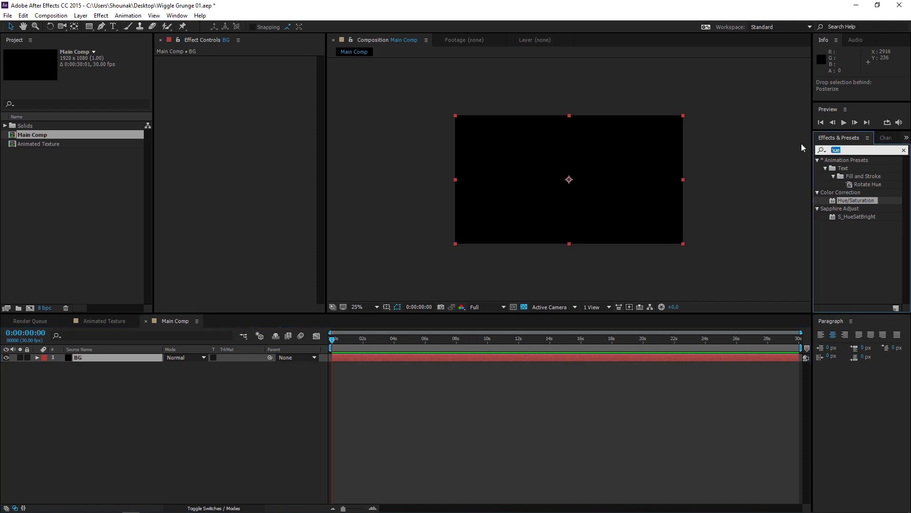
pyautogui.write('gradient')
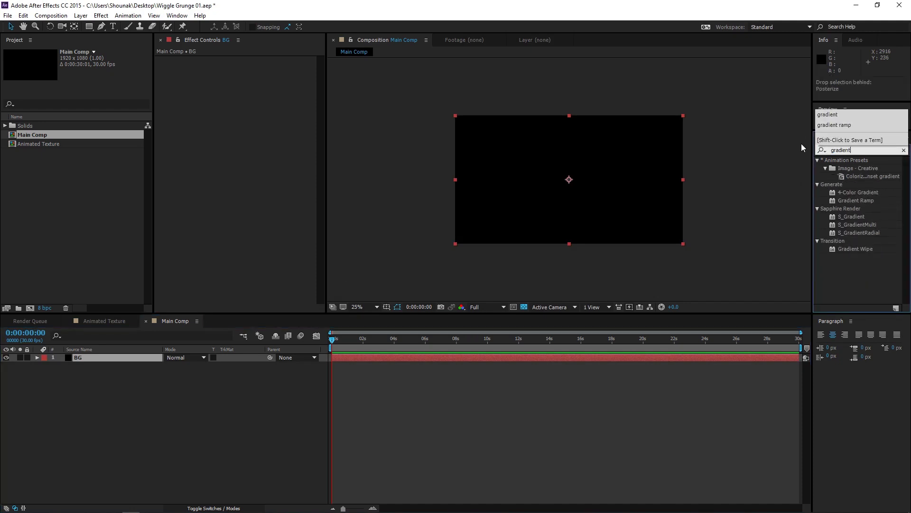
pyautogui.doubleClick(856, 199)
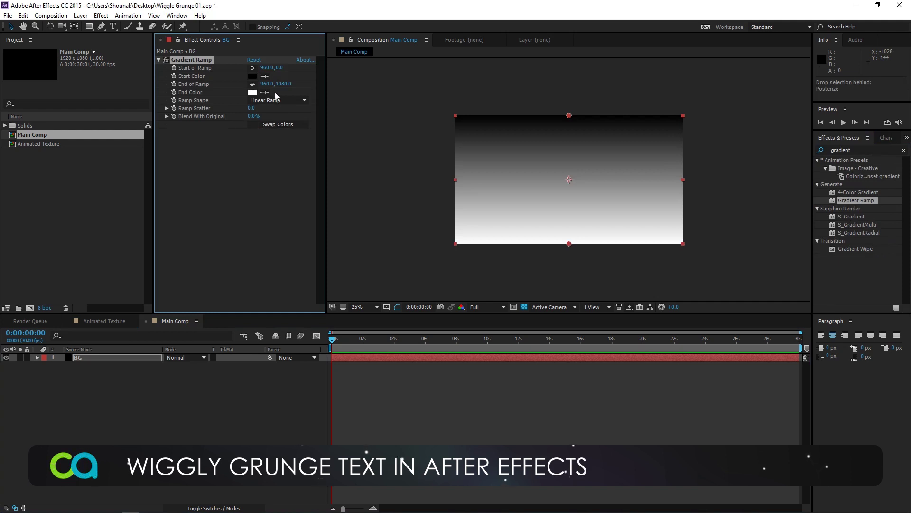
pyautogui.click(275, 125)
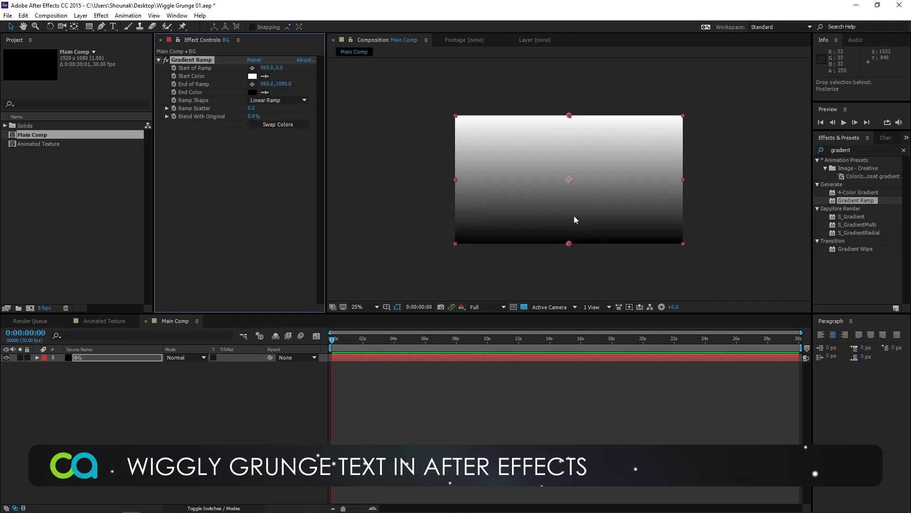
pyautogui.click(266, 101)
pyautogui.click(279, 121)
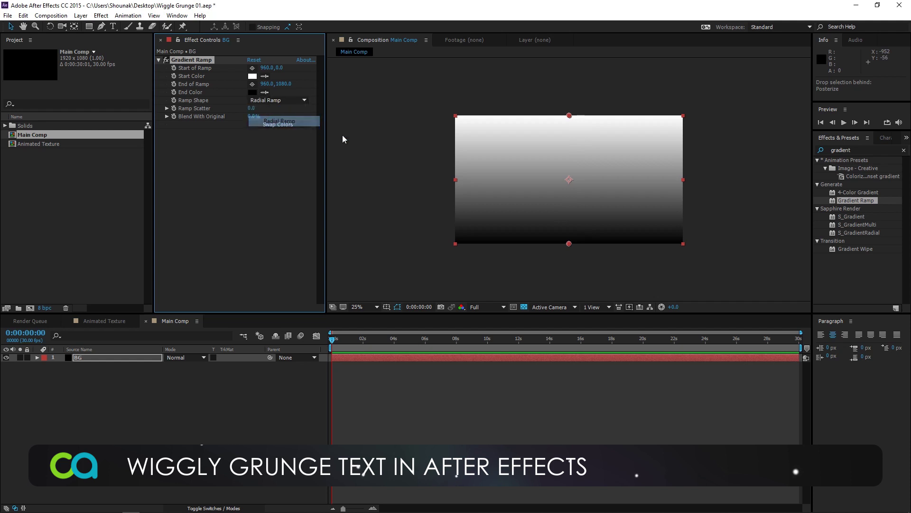
# Centre the ramp start, stretch the end past the corner, and set Start Color to 00343D
pyautogui.moveTo(567, 123); pyautogui.dragTo(566, 178)
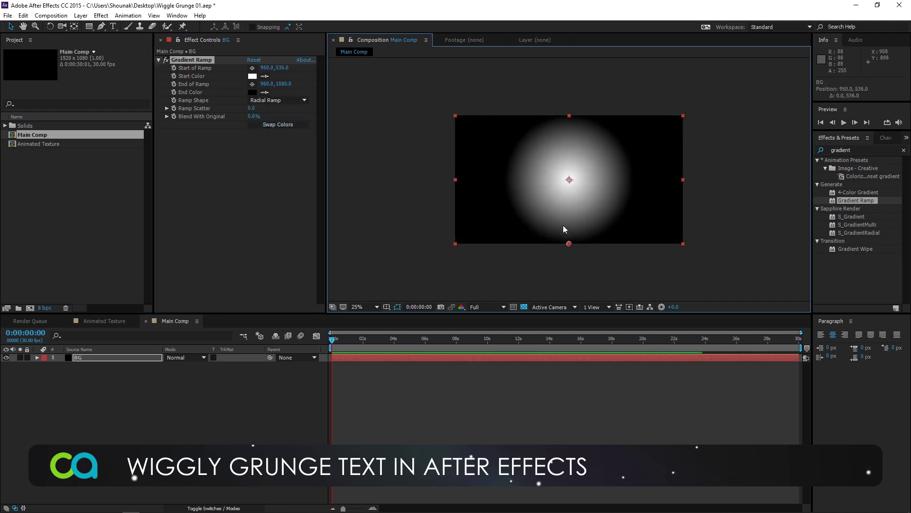
pyautogui.moveTo(569, 243); pyautogui.dragTo(690, 255)
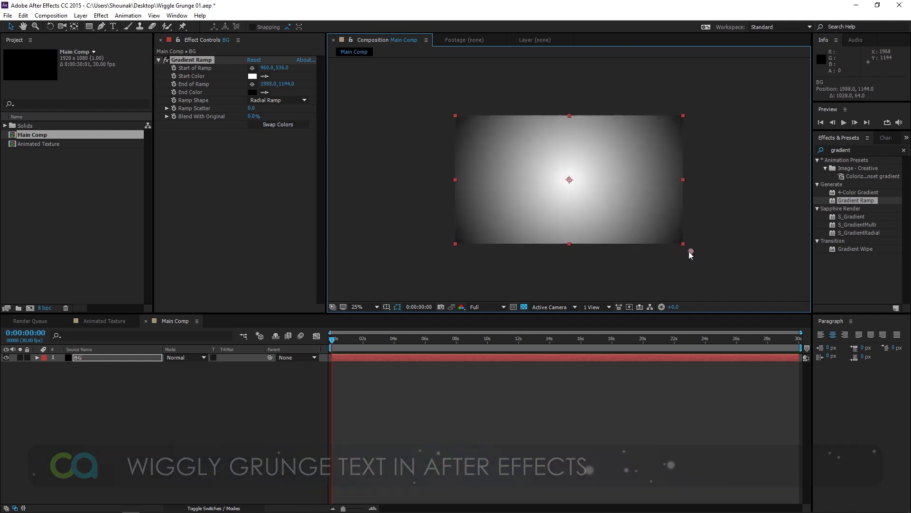
pyautogui.click(253, 76)
pyautogui.moveTo(276, 322); pyautogui.dragTo(289, 346)
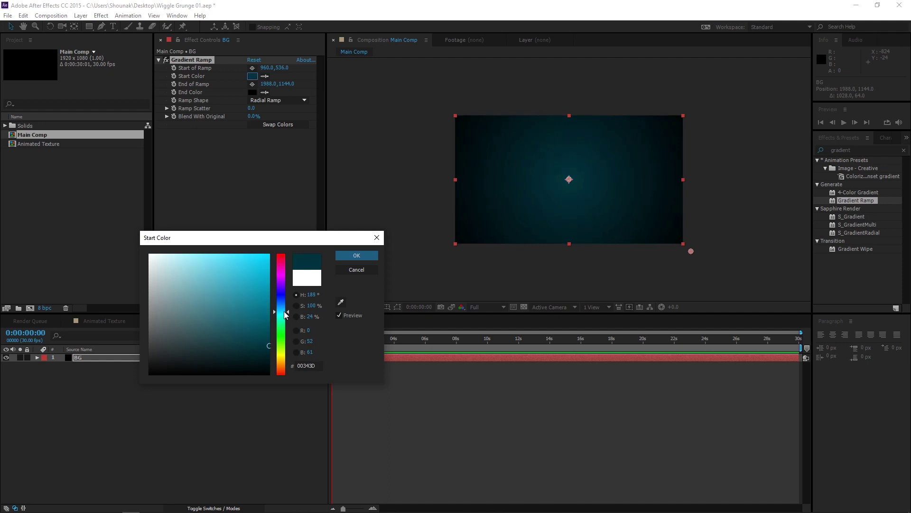
pyautogui.click(363, 255)
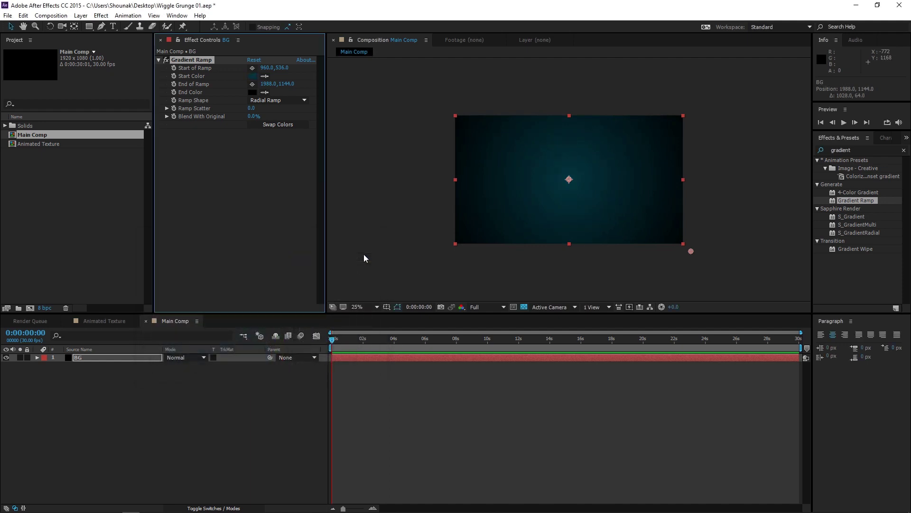
# Add Animated Texture above BG and give it CC Vector Blur with Amount 25
pyautogui.moveTo(59, 145); pyautogui.dragTo(136, 355)
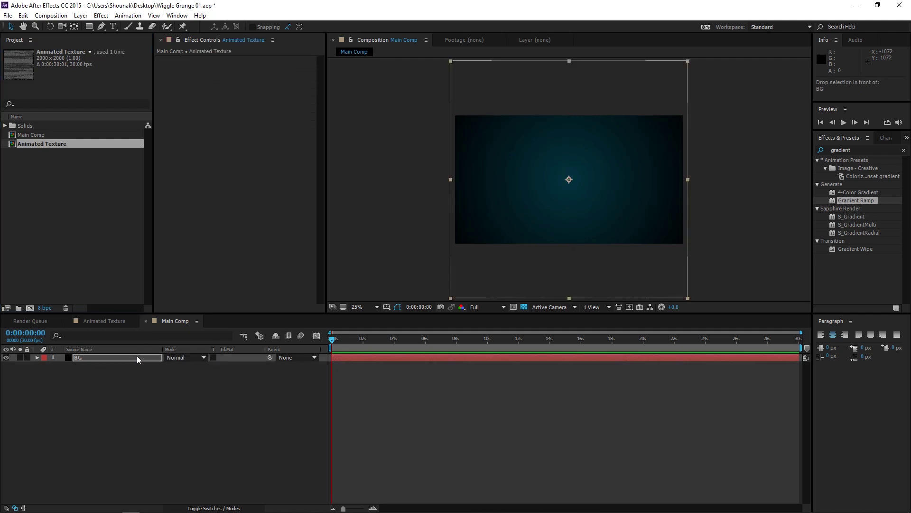
pyautogui.click(873, 150)
pyautogui.write('cc vec')
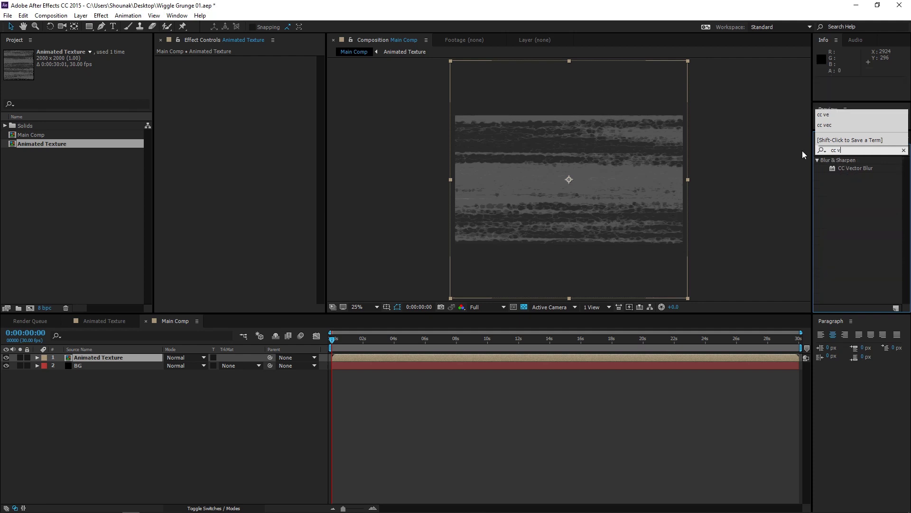
pyautogui.doubleClick(849, 169)
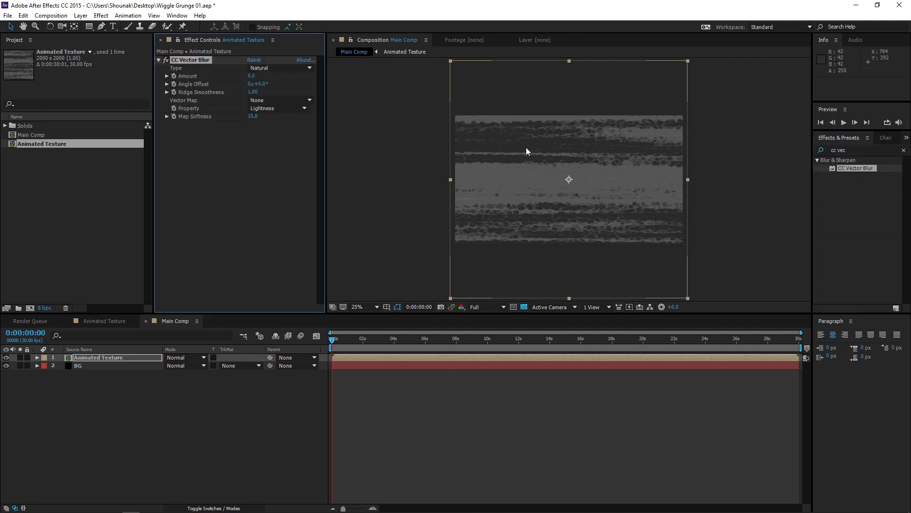
pyautogui.click(252, 75)
pyautogui.write('25')
pyautogui.press('Return')
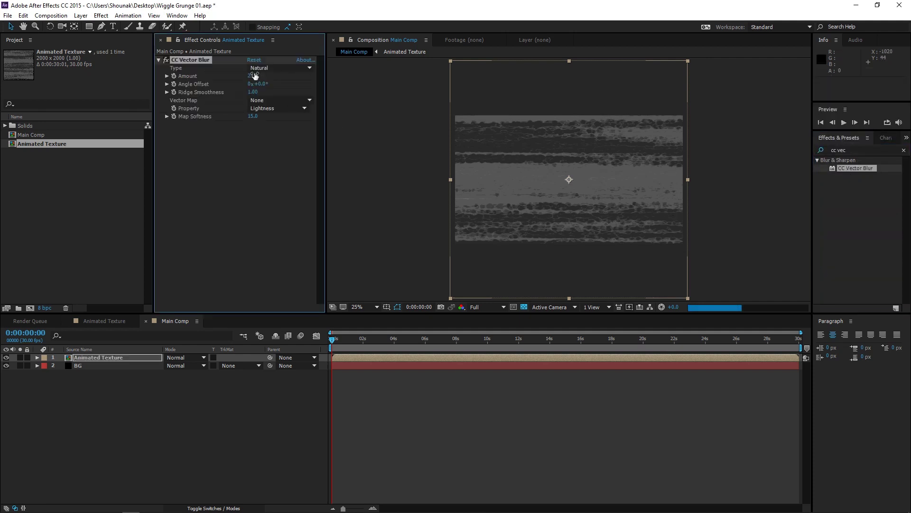
# Apply Posterize to the texture layer with Level 15
pyautogui.click(855, 150)
pyautogui.write('poste')
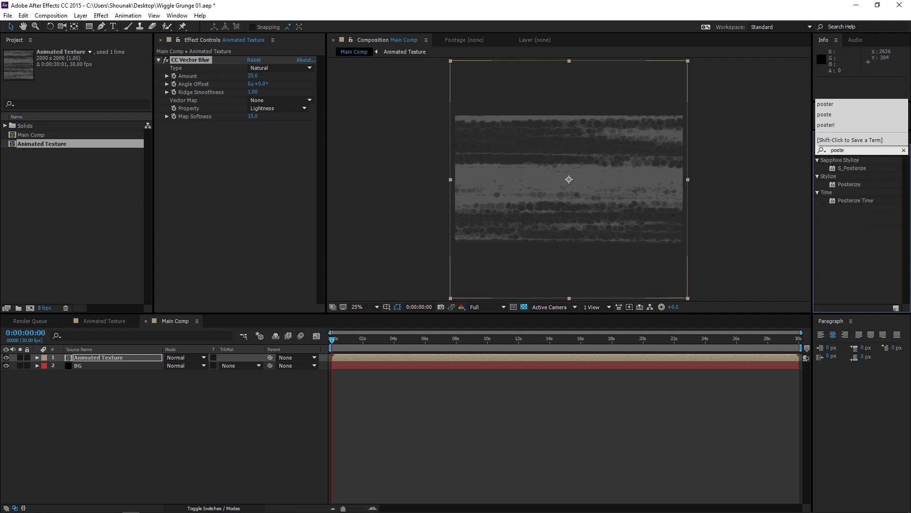
pyautogui.doubleClick(849, 184)
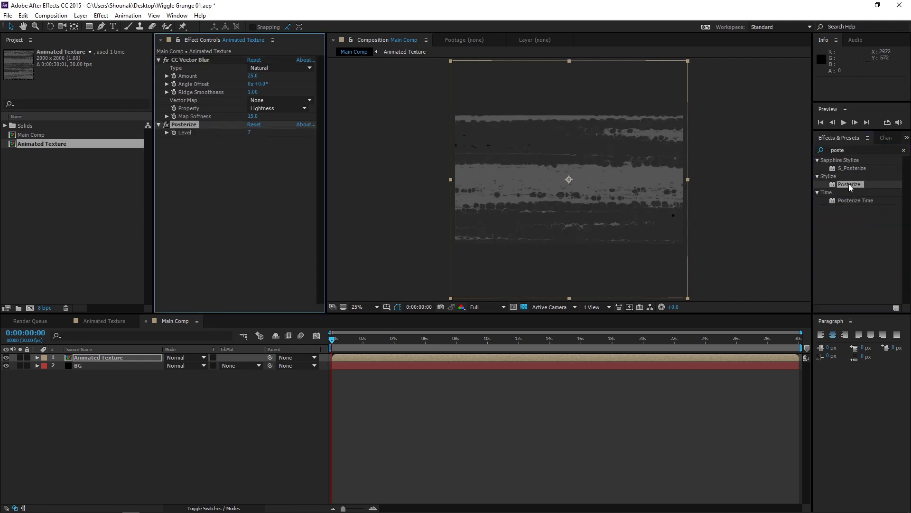
pyautogui.click(250, 133)
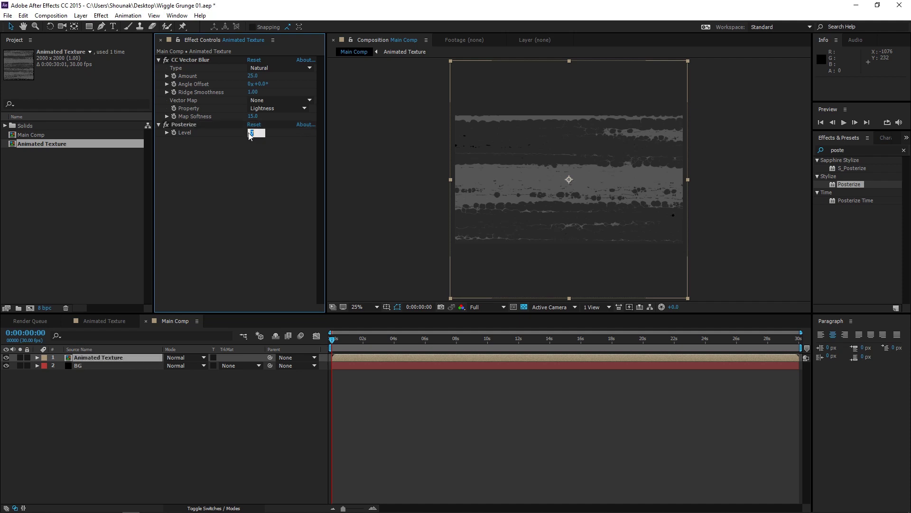
pyautogui.press('Return')
pyautogui.scroll(2, 576, 175)
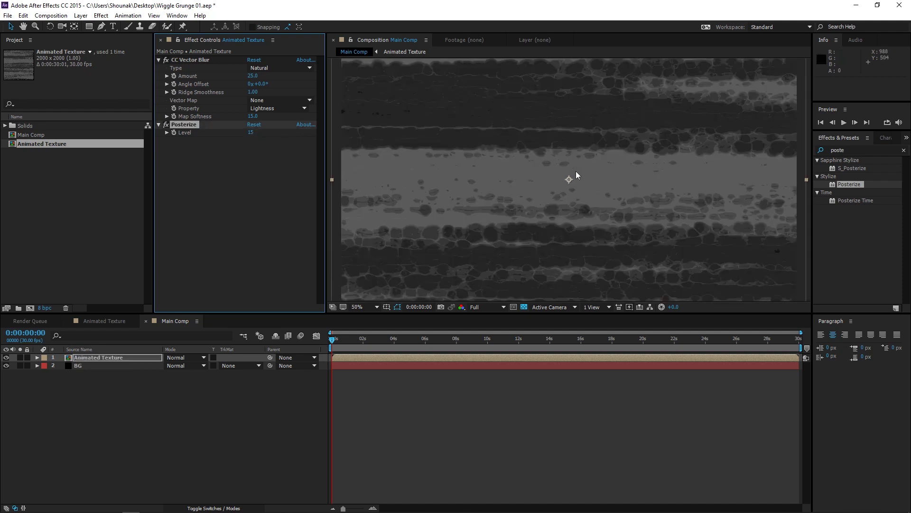
pyautogui.scroll(-2, 576, 173)
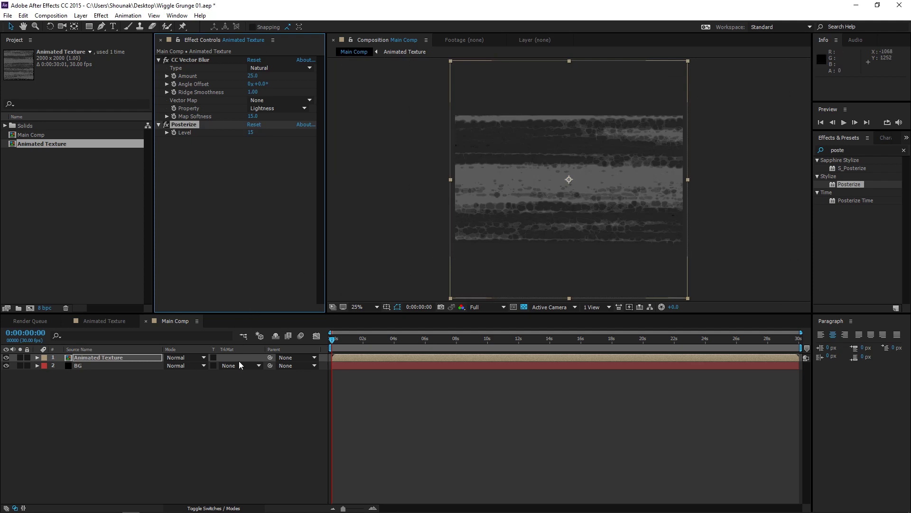
# Rotate the Animated Texture layer to -45 degrees
pyautogui.click(133, 359)
pyautogui.press('r')
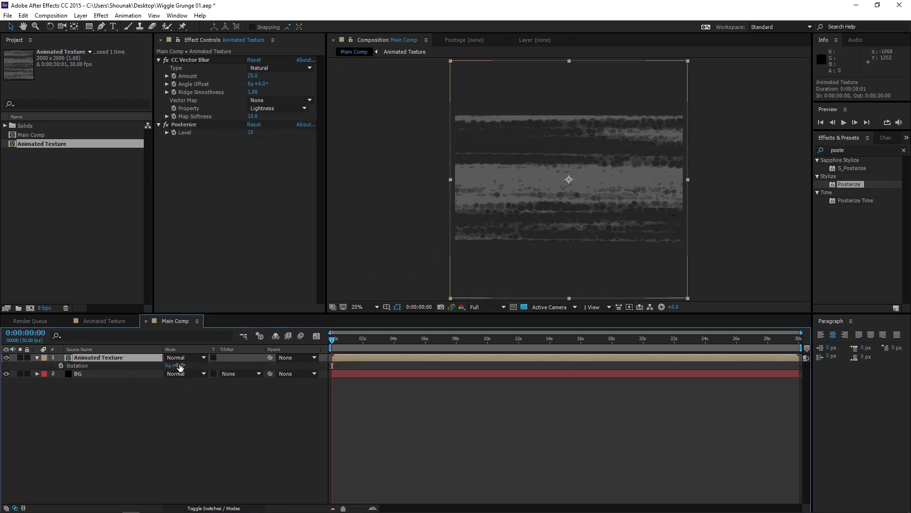
pyautogui.moveTo(180, 367); pyautogui.dragTo(166, 367)
pyautogui.click(178, 365)
pyautogui.write('-4')
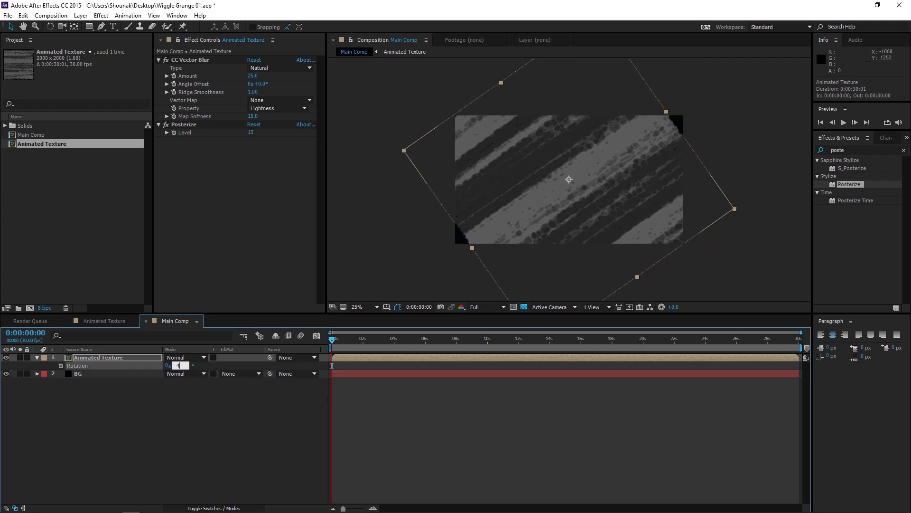
pyautogui.write('5')
pyautogui.press('Return')
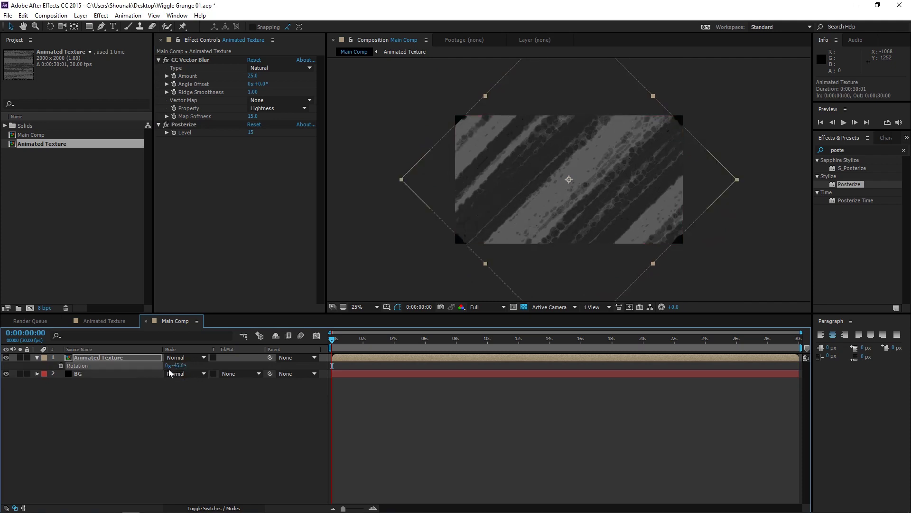
# Scale the texture to about 110%, set its Opacity to 5%, and zoom to 50%
pyautogui.press('s')
pyautogui.moveTo(192, 366); pyautogui.dragTo(217, 362)
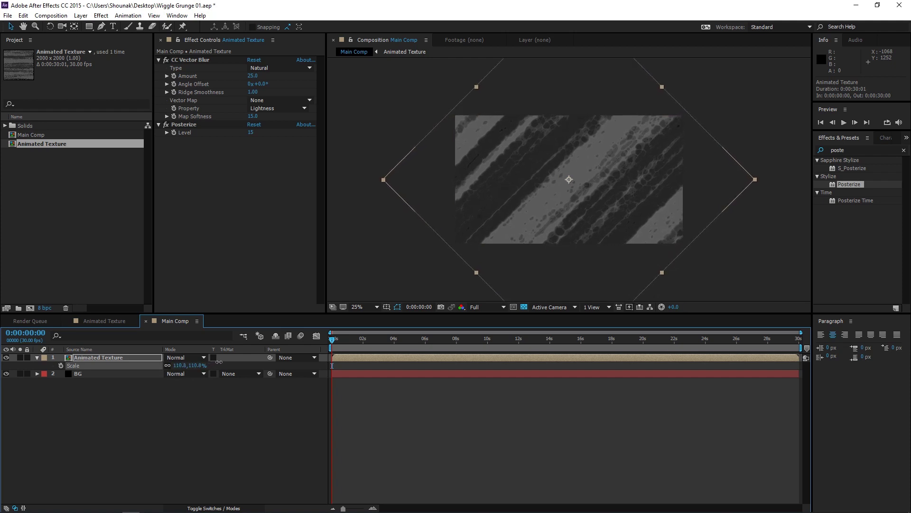
pyautogui.press('t')
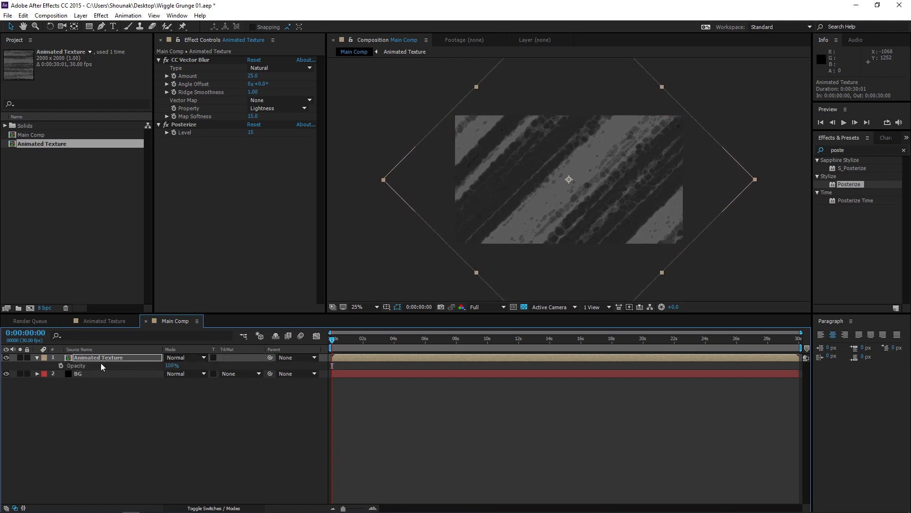
pyautogui.click(171, 365)
pyautogui.write('5')
pyautogui.press('Return')
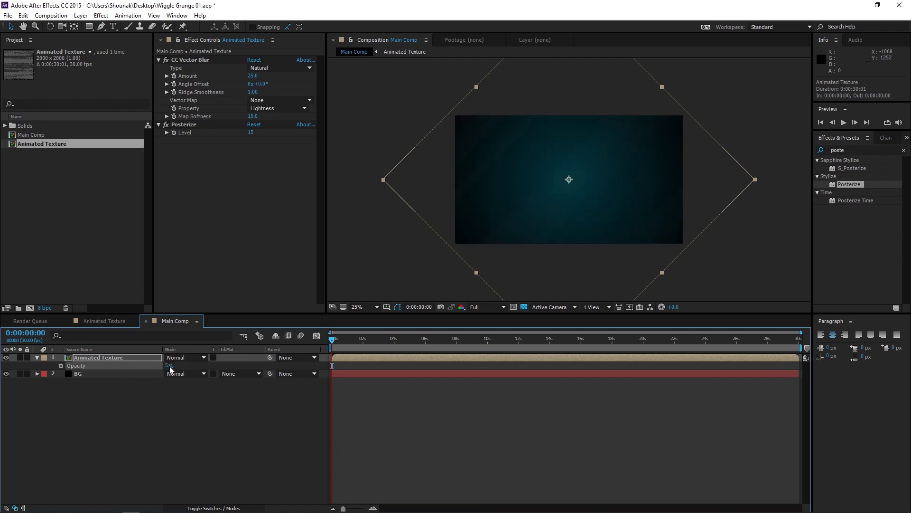
pyautogui.press('.')
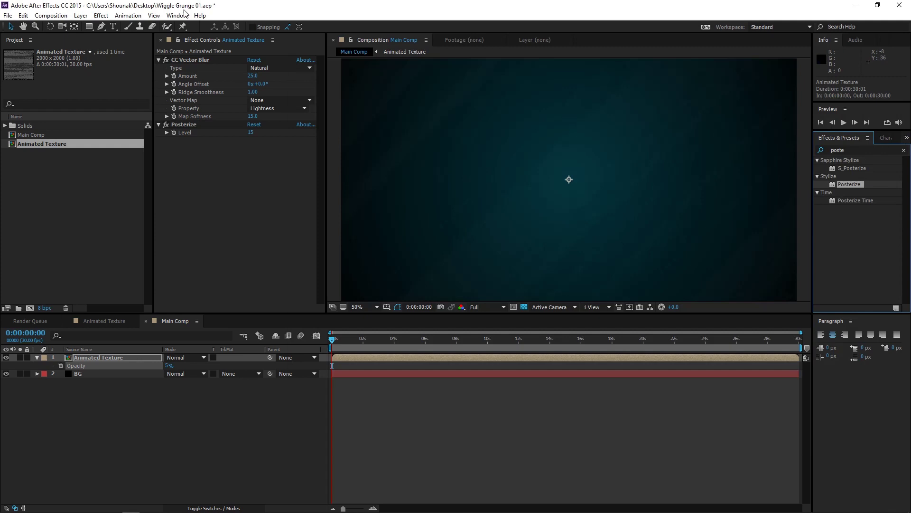
# Create a text layer reading HAPPY / NEW / YEAR on three lines
pyautogui.click(113, 26)
pyautogui.click(475, 142)
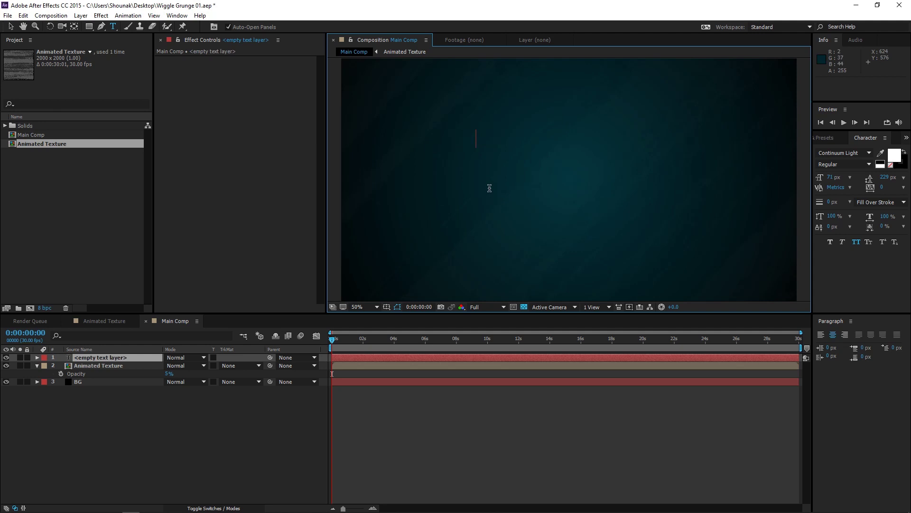
pyautogui.write('happy')
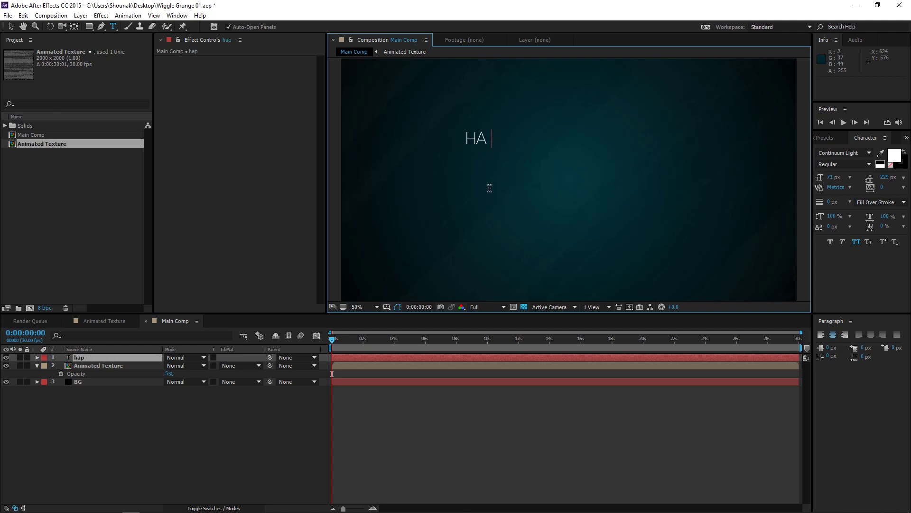
pyautogui.press('Return')
pyautogui.write('new')
pyautogui.press('Return')
pyautogui.write('year')
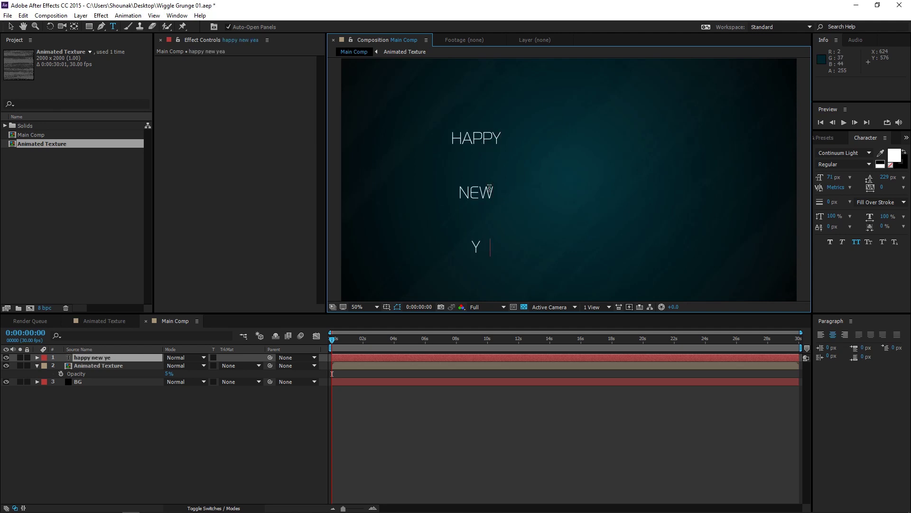
# Set the text to Futura PT Extra Bold at 221 px
pyautogui.hotkey('ctrl', 'a')
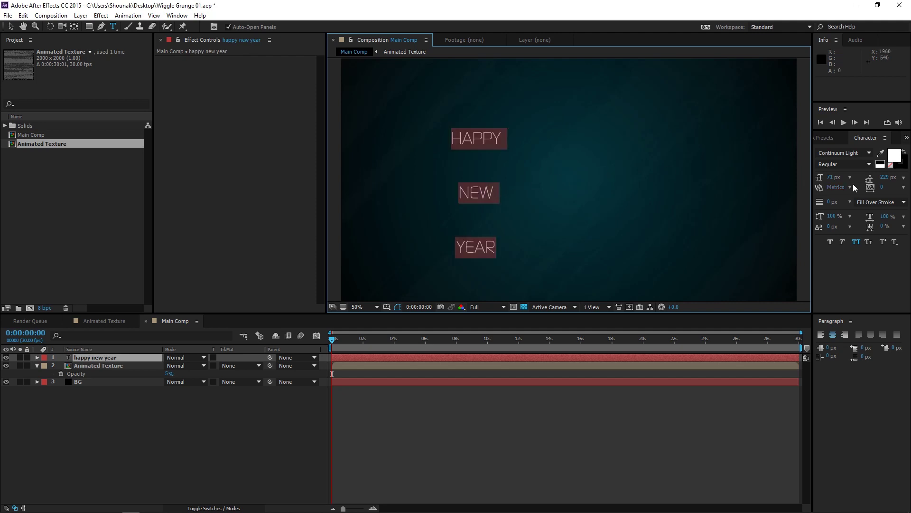
pyautogui.moveTo(833, 177); pyautogui.dragTo(902, 169)
pyautogui.click(848, 153)
pyautogui.write('Futura PT Extra Bold')
pyautogui.press('Escape')
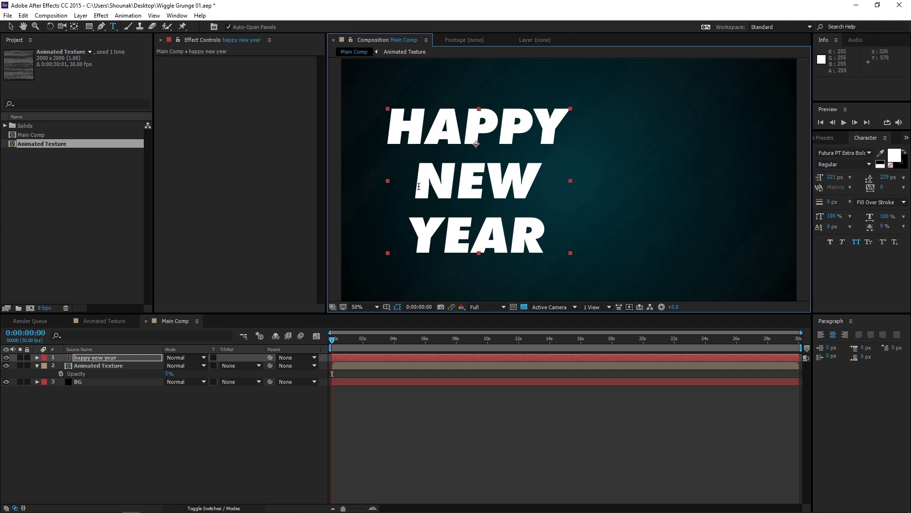
# Show Title/Action Safe guides, tighten the line spacing and centre the text block
pyautogui.press('v')
pyautogui.moveTo(499, 166); pyautogui.dragTo(576, 172)
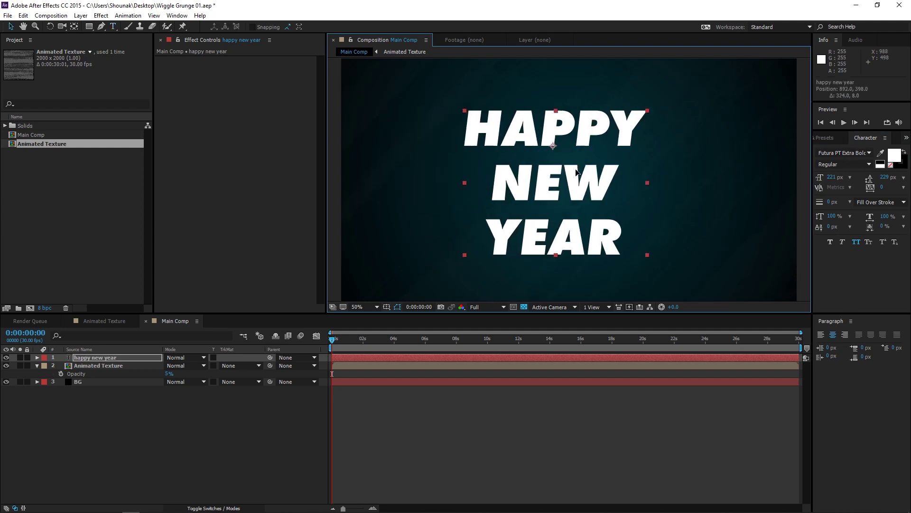
pyautogui.click(397, 306)
pyautogui.click(418, 318)
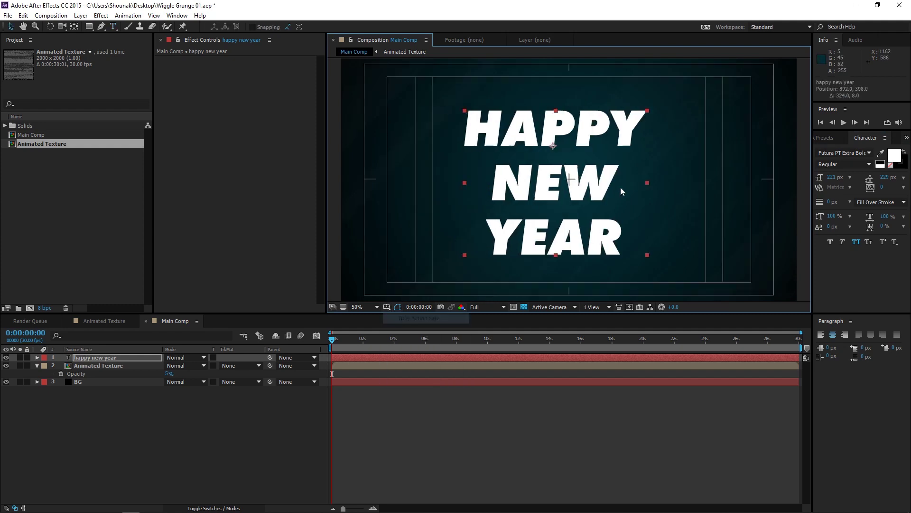
pyautogui.moveTo(622, 191); pyautogui.dragTo(635, 193)
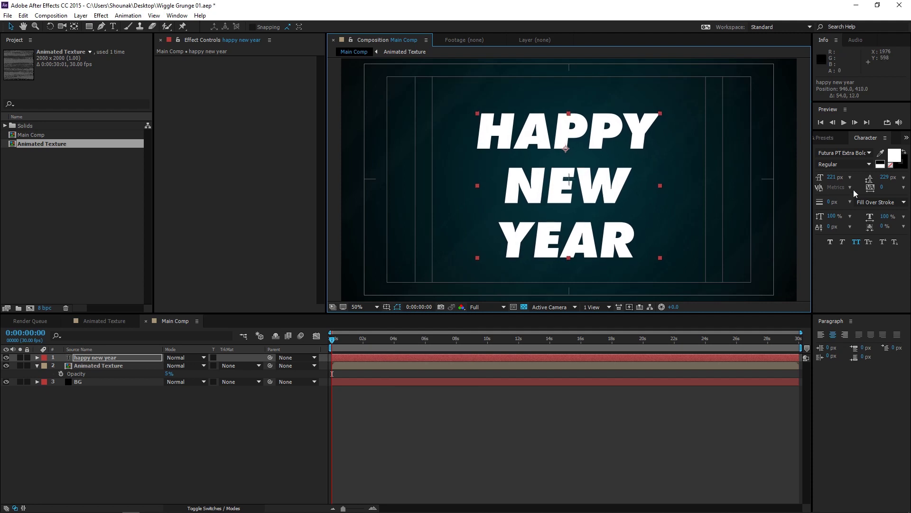
pyautogui.moveTo(886, 180); pyautogui.dragTo(864, 178)
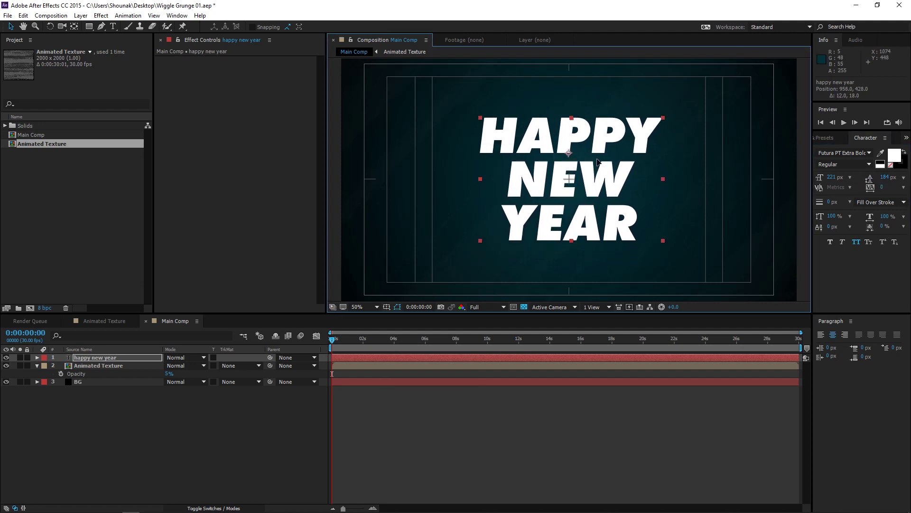
pyautogui.moveTo(594, 156); pyautogui.dragTo(594, 163)
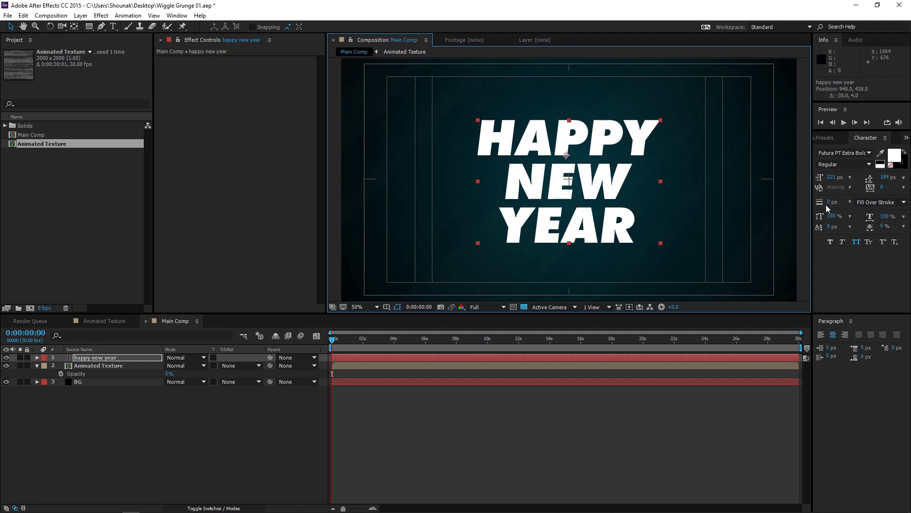
pyautogui.moveTo(834, 204); pyautogui.dragTo(847, 201)
pyautogui.click(892, 158)
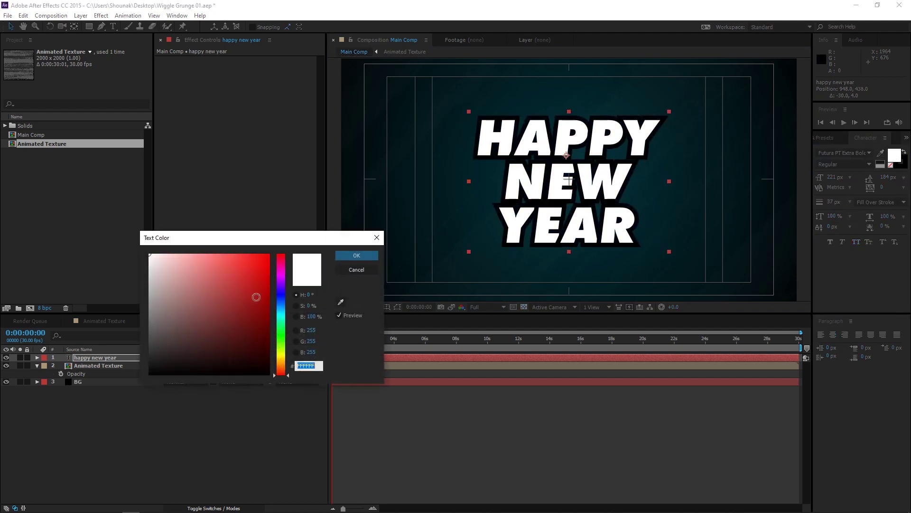
pyautogui.press('Return')
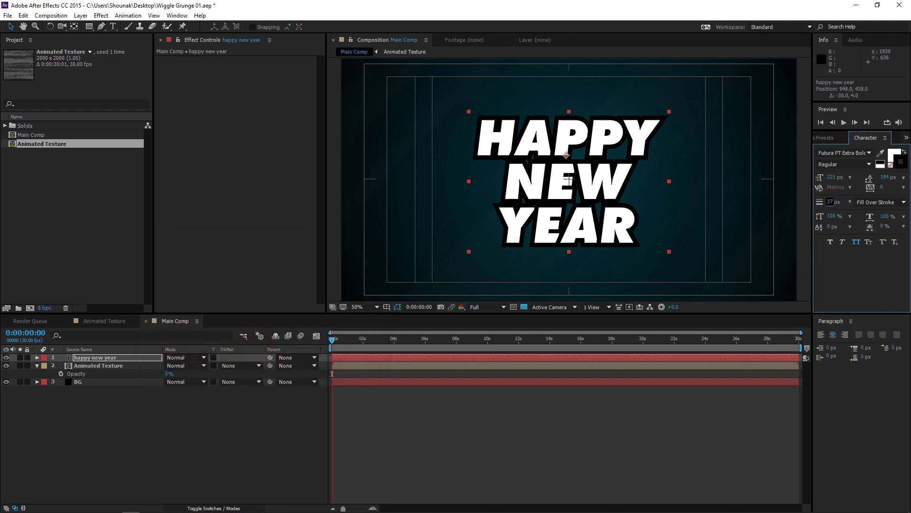
pyautogui.click(904, 165)
pyautogui.click(267, 255)
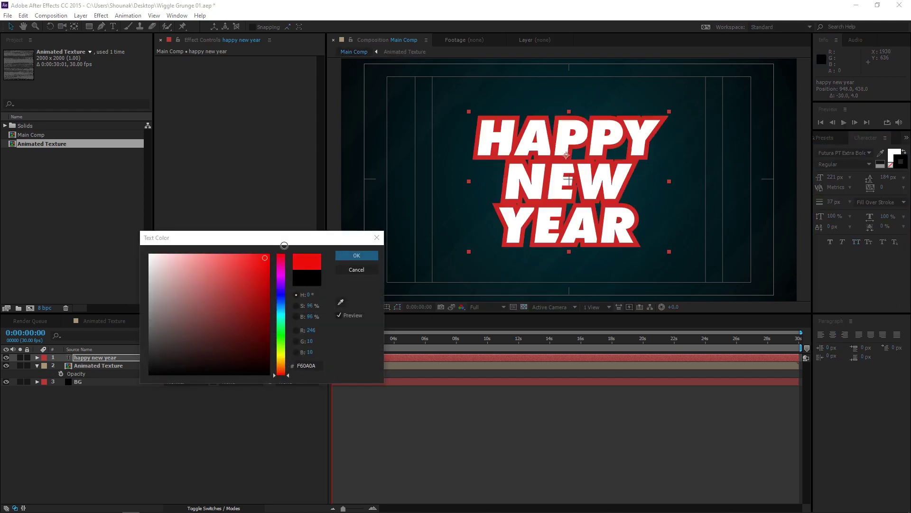
pyautogui.click(354, 257)
pyautogui.moveTo(828, 207); pyautogui.dragTo(746, 212)
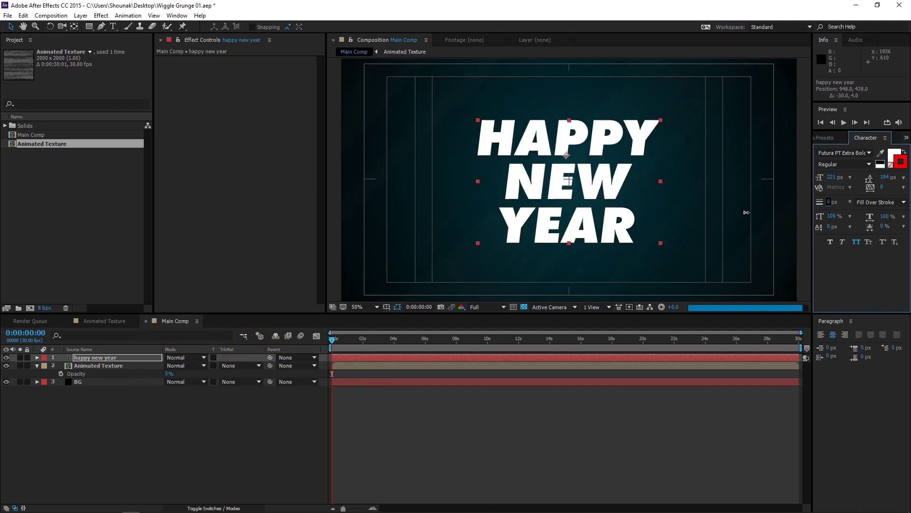
pyautogui.click(828, 203)
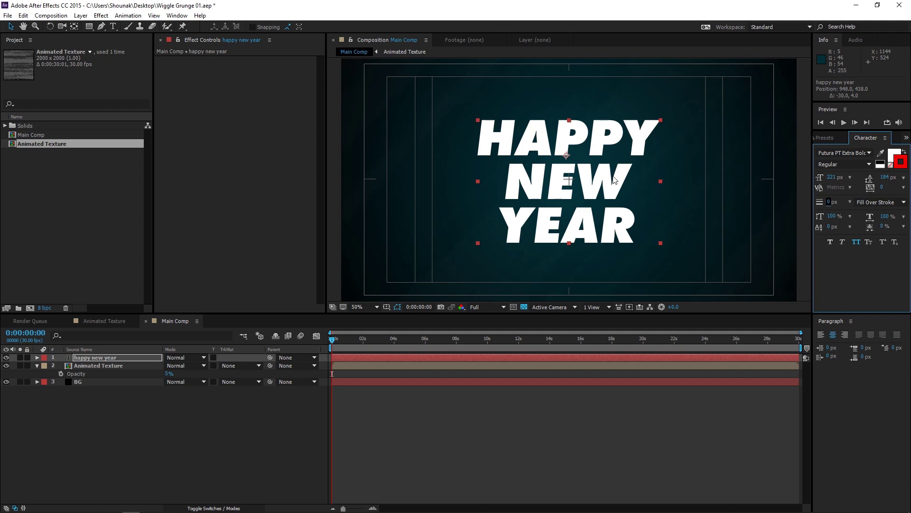
# Add a second Animated Texture under the text with TrkMat set to Alpha Matte 'happy new year'
pyautogui.hotkey('ctrl', 'z')
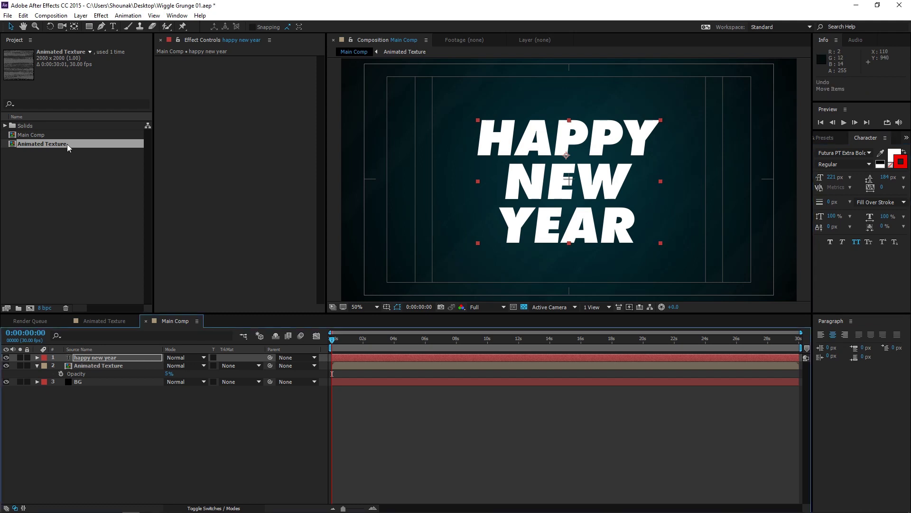
pyautogui.moveTo(67, 144); pyautogui.dragTo(99, 359)
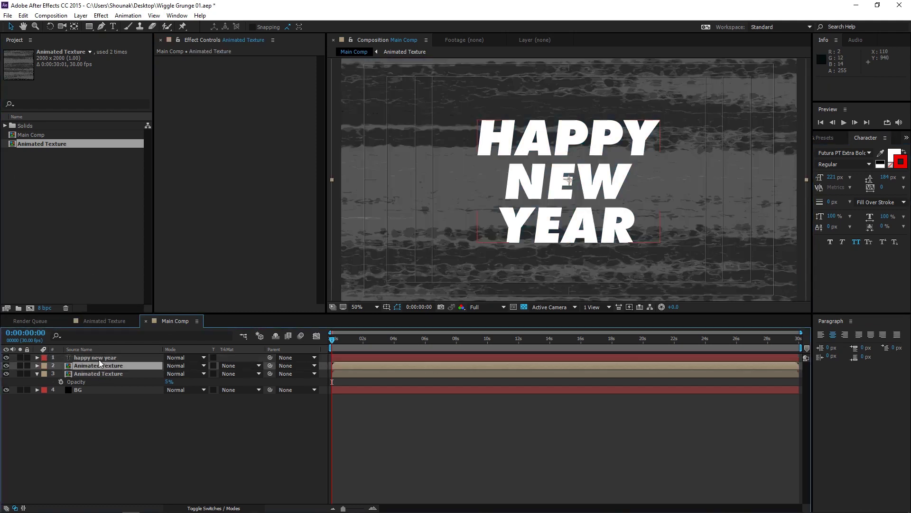
pyautogui.click(230, 367)
pyautogui.click(245, 387)
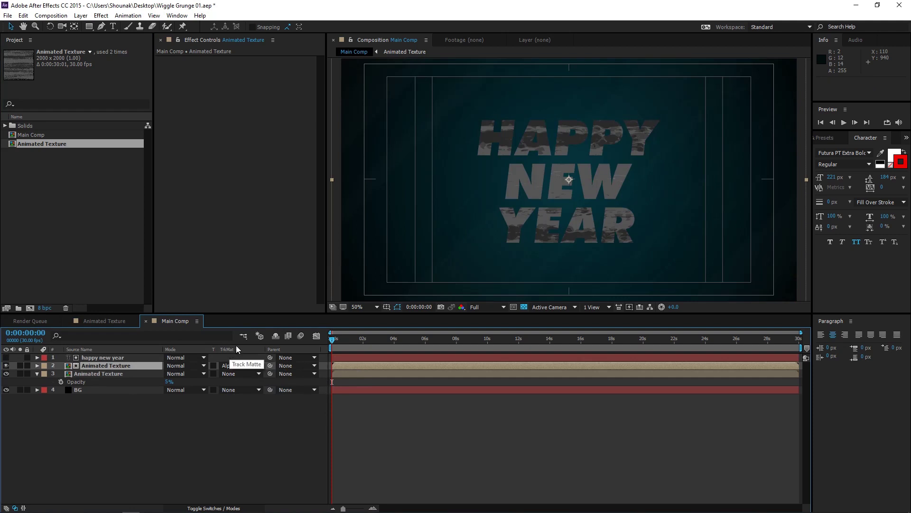
pyautogui.press('F4')
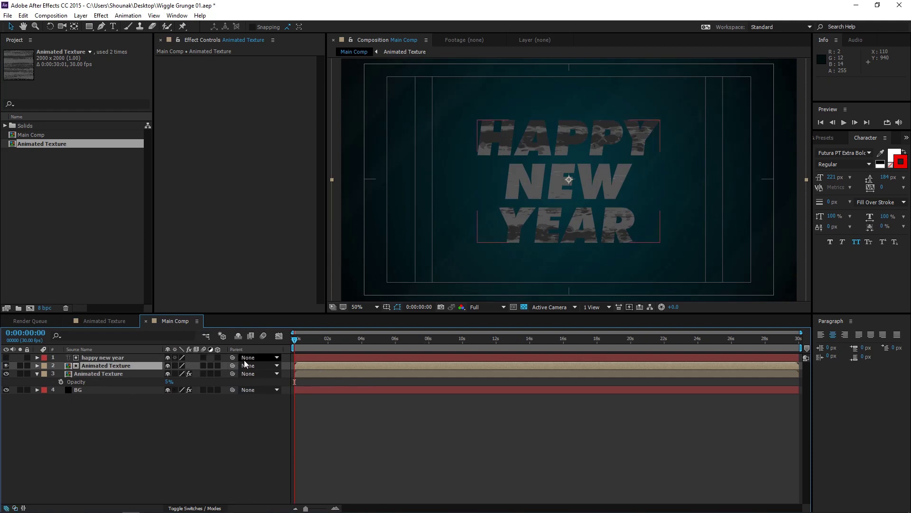
pyautogui.press('F4')
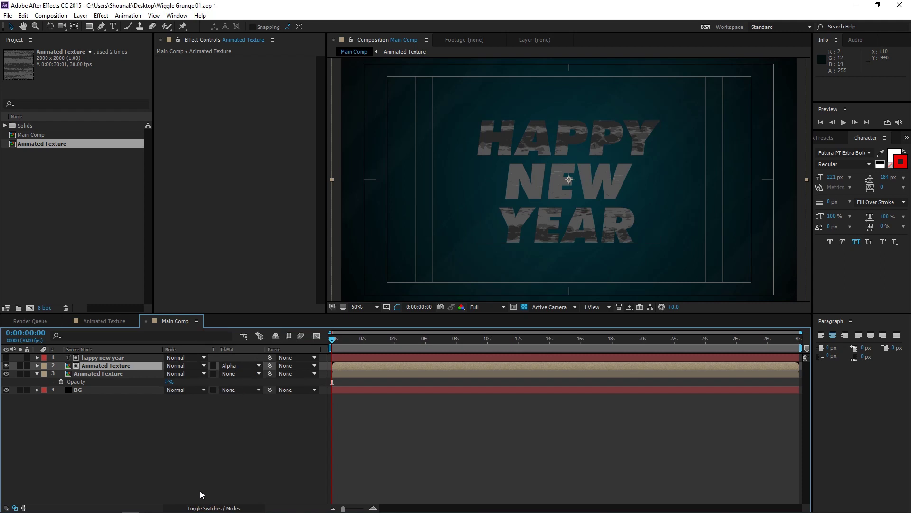
pyautogui.click(205, 505)
pyautogui.click(197, 505)
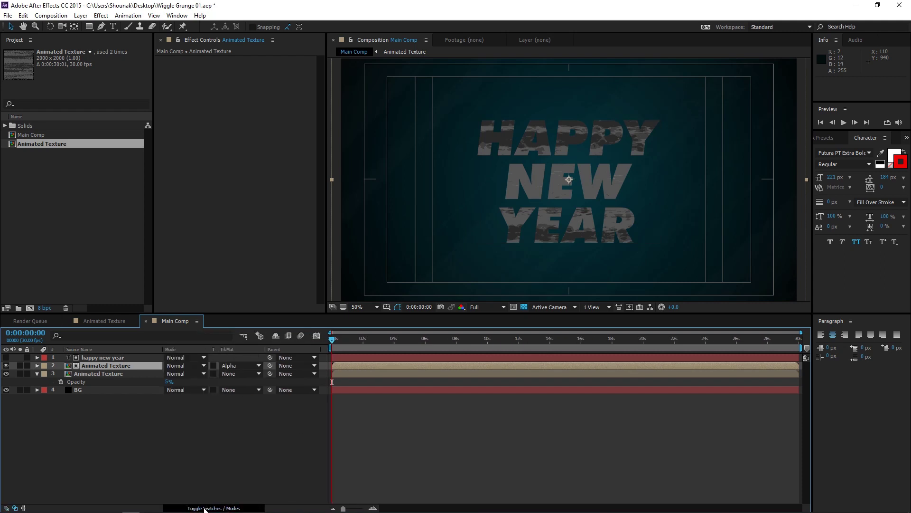
# Rotate the matted texture layer 45° and shrink it to about 58% scale
pyautogui.click(125, 365)
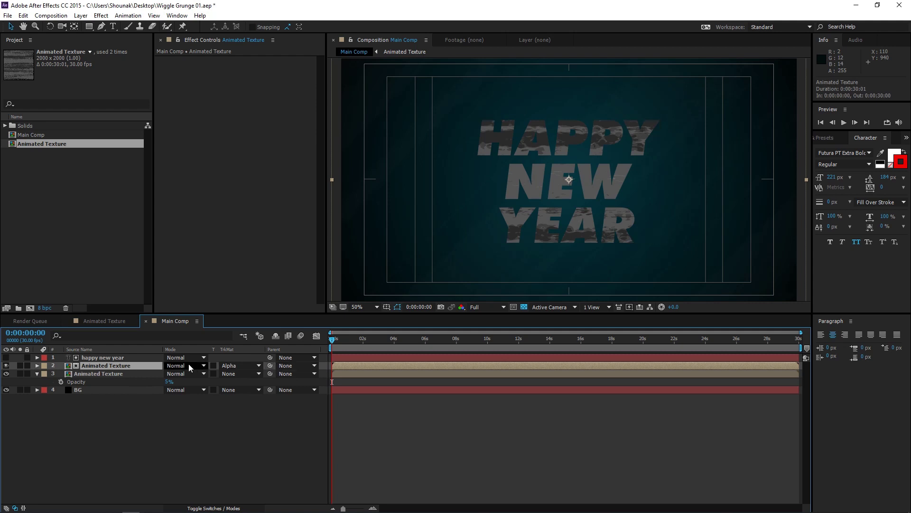
pyautogui.press('r')
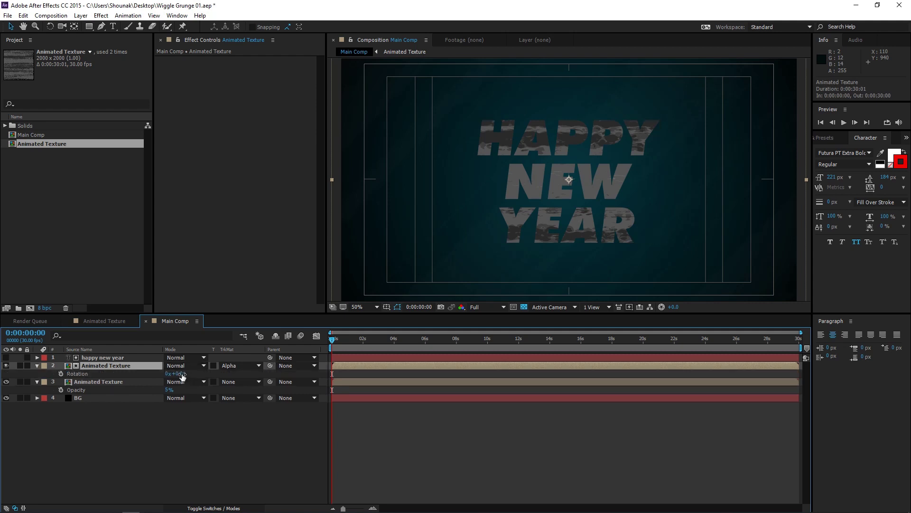
pyautogui.click(182, 374)
pyautogui.press('Return')
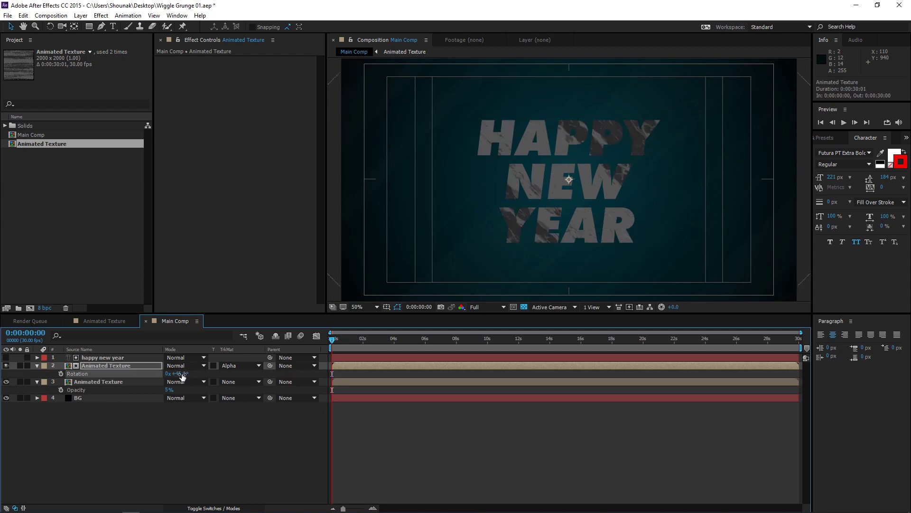
pyautogui.press('s')
pyautogui.scroll(-1, 491, 203)
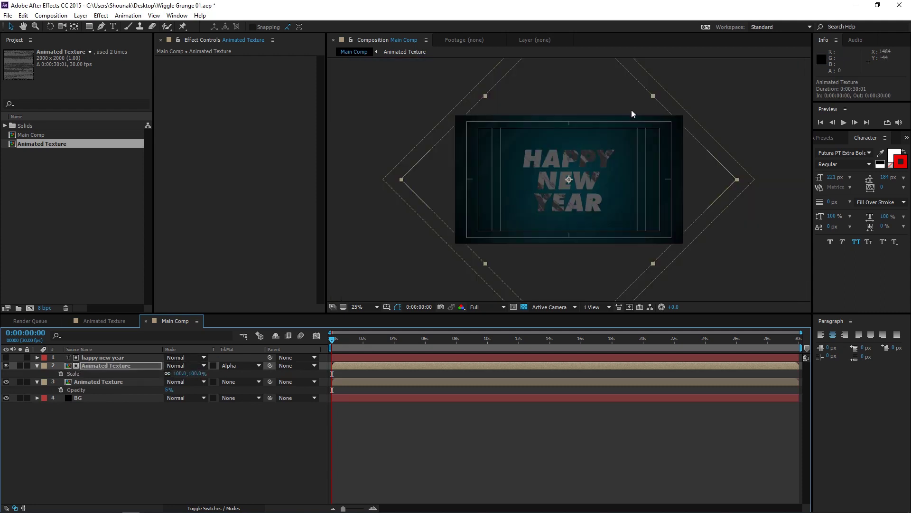
pyautogui.moveTo(737, 179); pyautogui.dragTo(668, 177)
pyautogui.scroll(2, 581, 211)
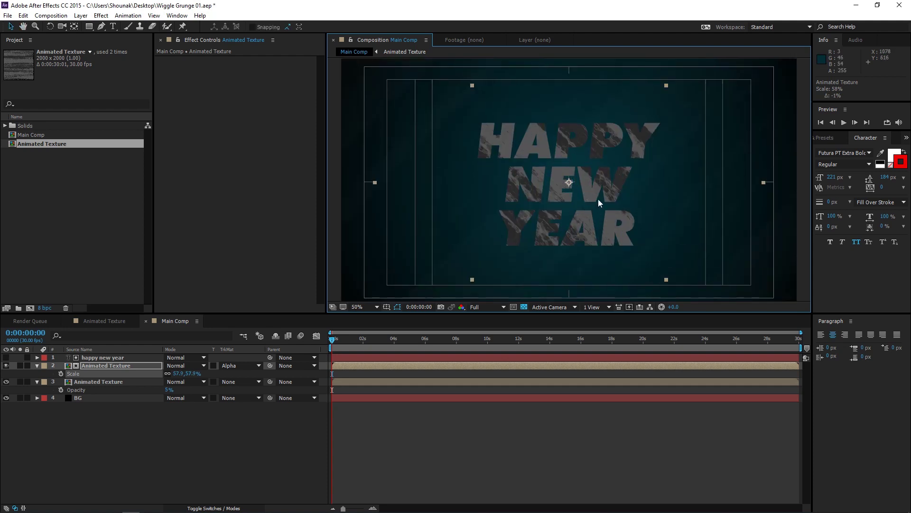
# Apply Tritone to the letter texture and set Midtones to orange FFA33D
pyautogui.click(824, 138)
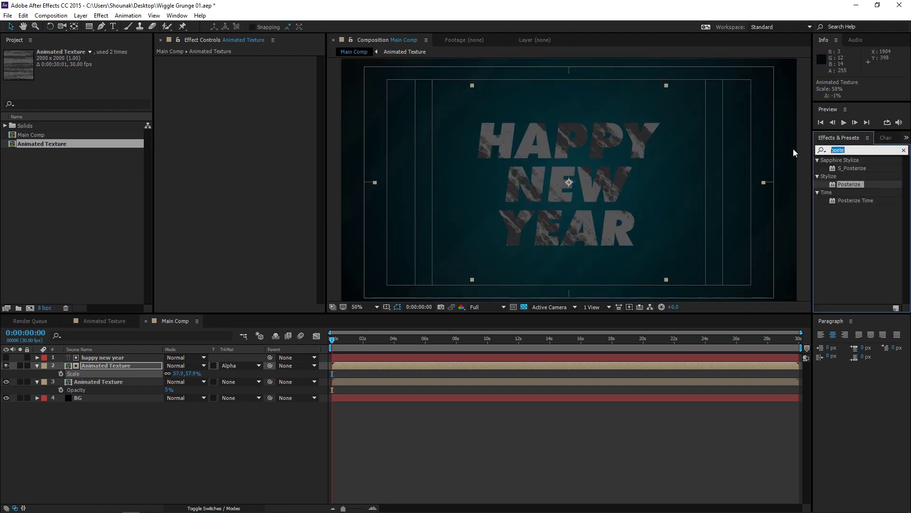
pyautogui.write('tritone')
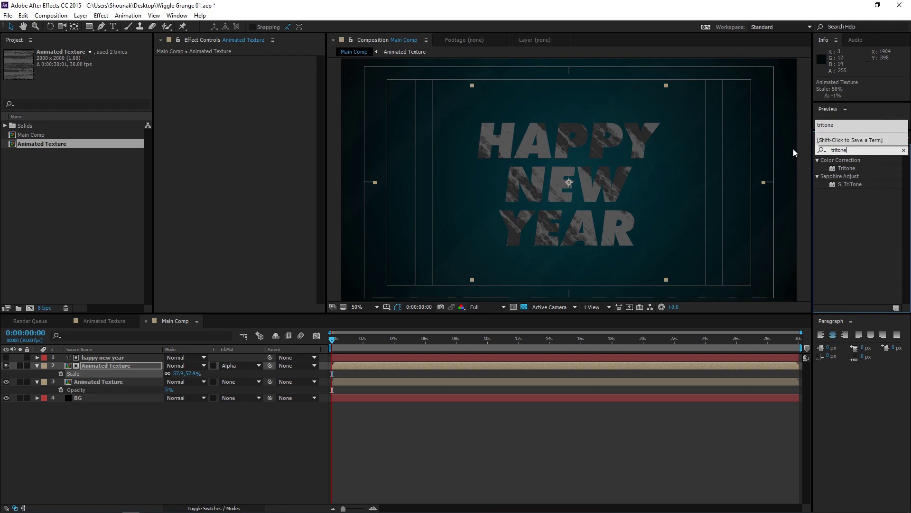
pyautogui.doubleClick(849, 169)
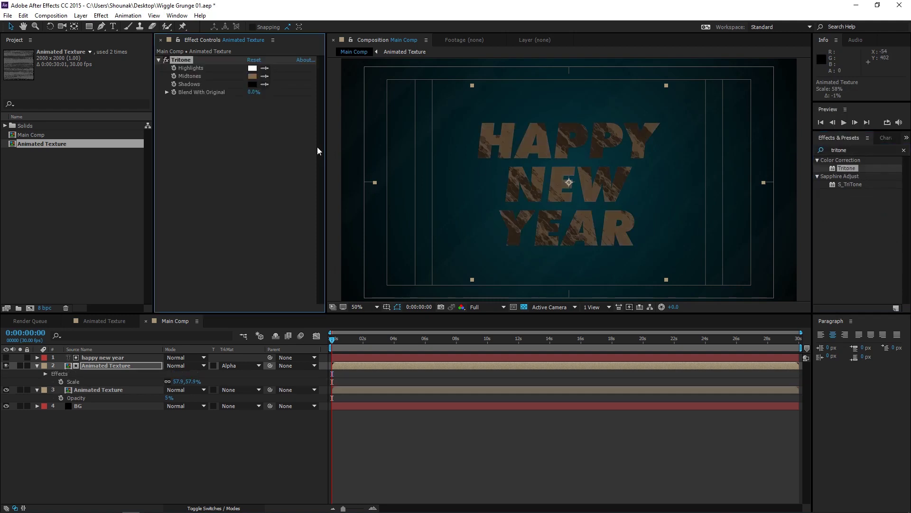
pyautogui.click(256, 79)
pyautogui.moveTo(237, 331)
pyautogui.mouseDown()
pyautogui.moveTo(255, 234)
pyautogui.moveTo(234, 229)
pyautogui.moveTo(302, 217)
pyautogui.moveTo(241, 198)
pyautogui.mouseUp()
pyautogui.click(357, 256)
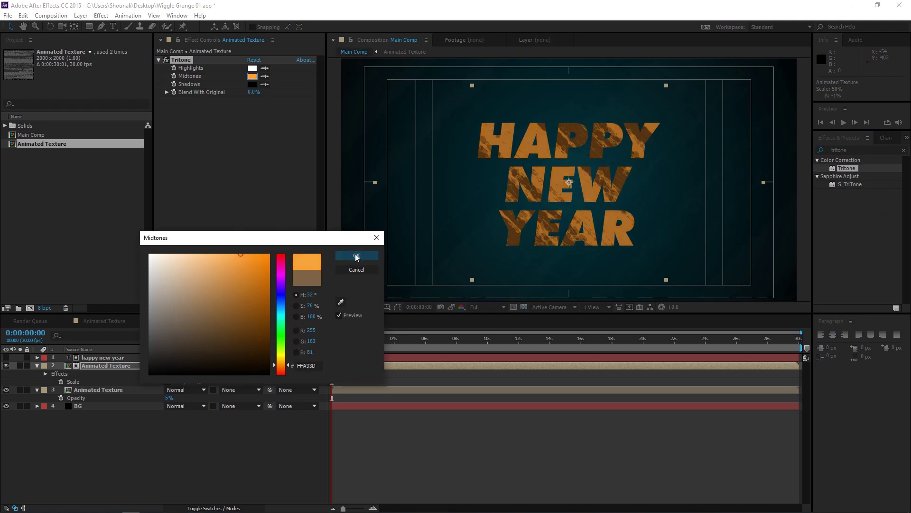
# Set the Tritone Shadows colour to a dark orange-brown
pyautogui.click(265, 84)
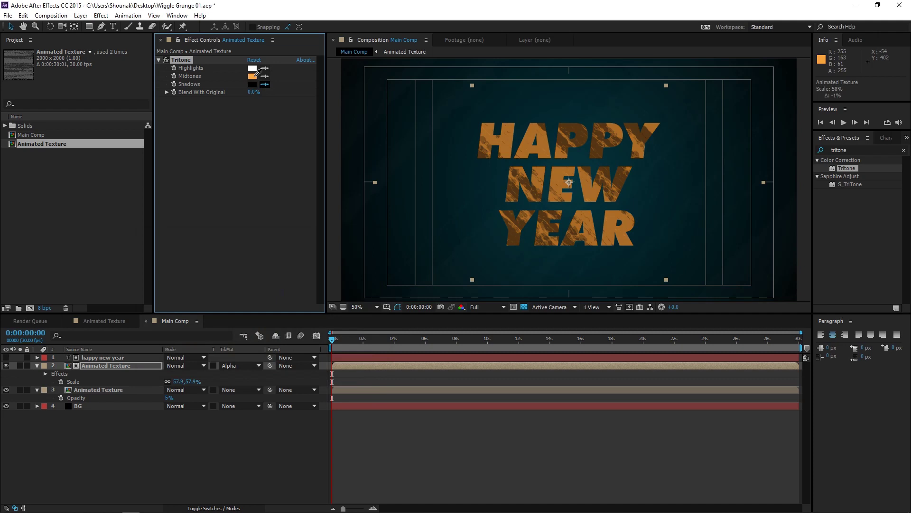
pyautogui.click(252, 76)
pyautogui.click(252, 83)
pyautogui.moveTo(257, 280)
pyautogui.mouseDown()
pyautogui.moveTo(307, 292)
pyautogui.moveTo(314, 314)
pyautogui.moveTo(301, 320)
pyautogui.moveTo(304, 331)
pyautogui.moveTo(266, 328)
pyautogui.moveTo(273, 333)
pyautogui.mouseUp()
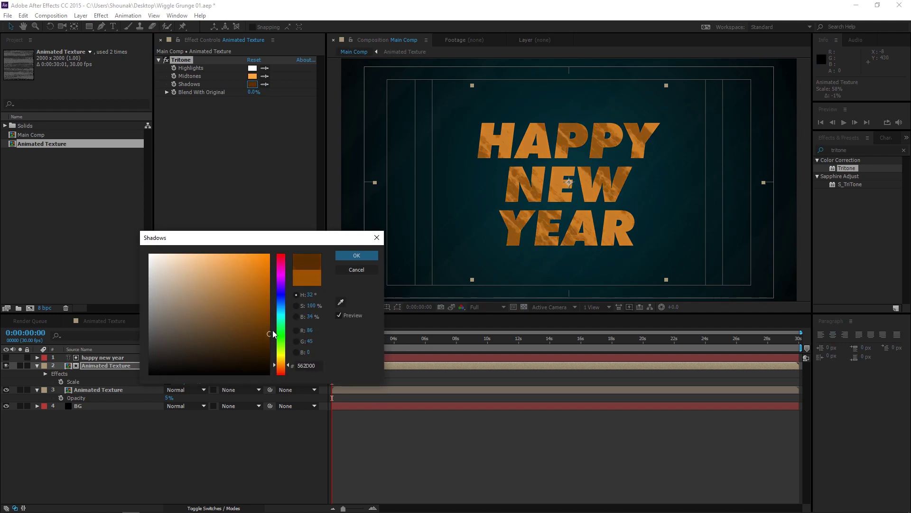
pyautogui.moveTo(274, 371); pyautogui.dragTo(269, 346)
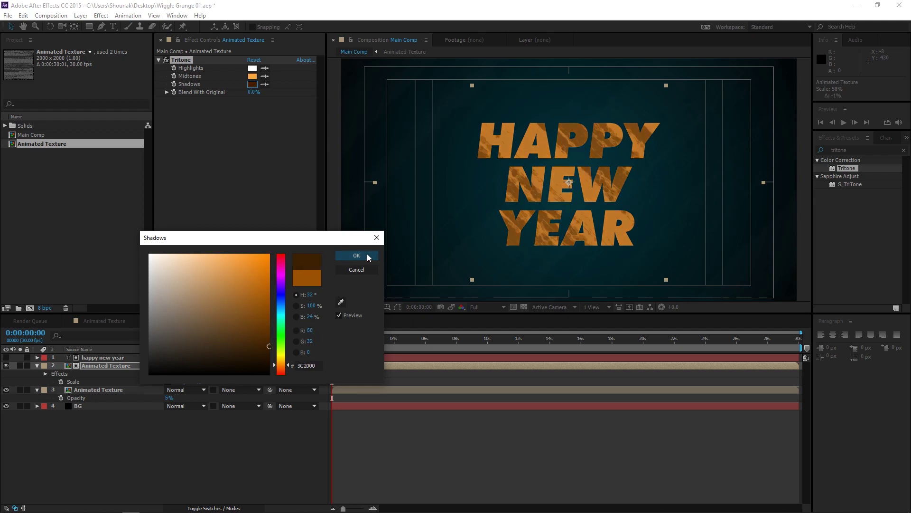
pyautogui.click(307, 277)
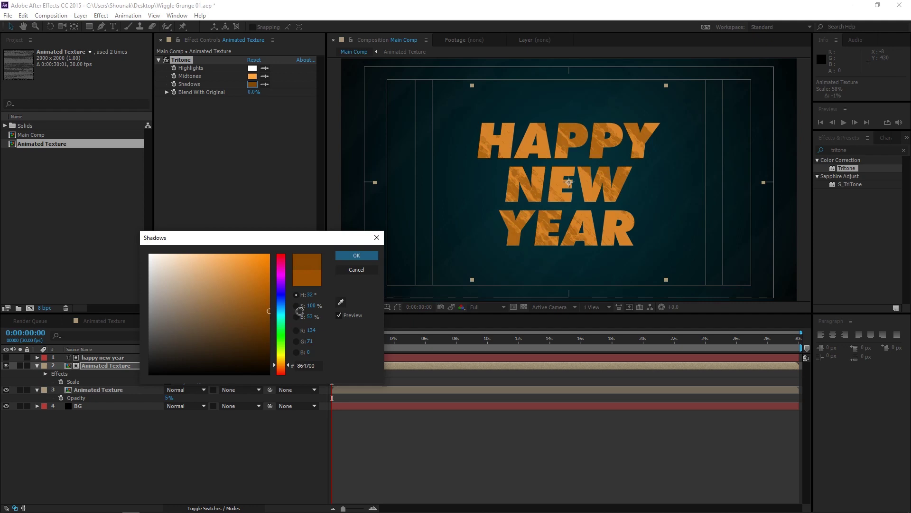
pyautogui.click(364, 255)
# Apply Turbulent Displace to the happy new year text with Amount 20 and Size 25
pyautogui.click(205, 357)
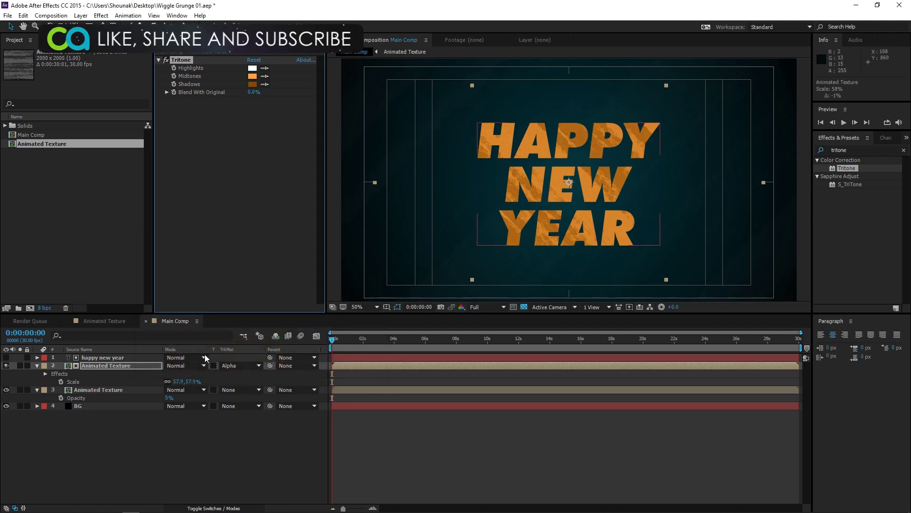
pyautogui.click(98, 358)
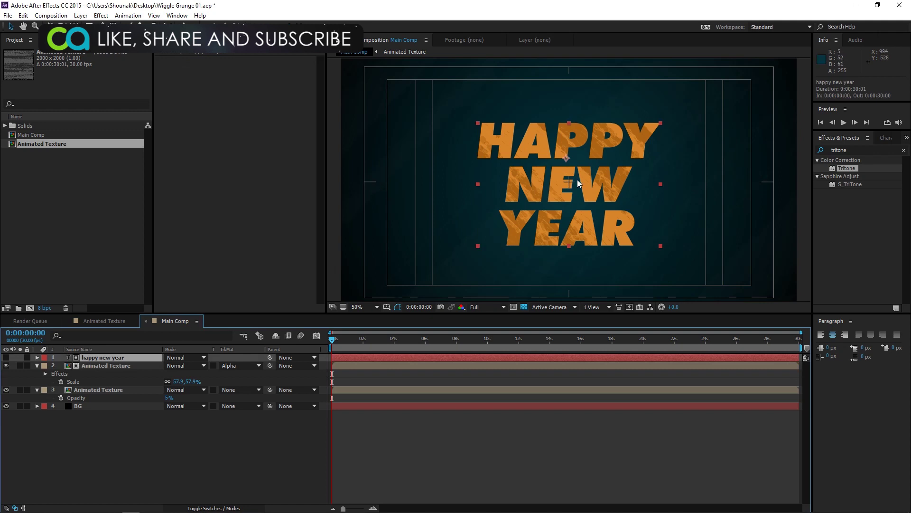
pyautogui.click(860, 150)
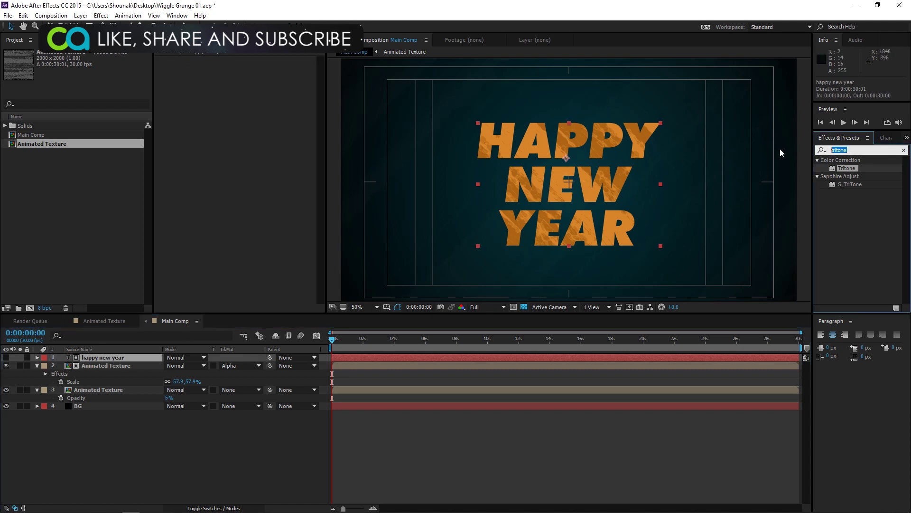
pyautogui.write('turbu')
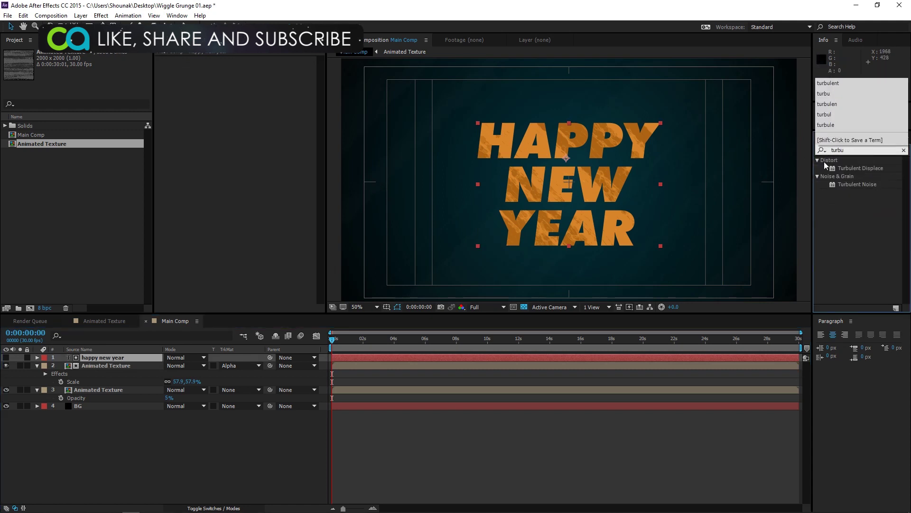
pyautogui.doubleClick(859, 168)
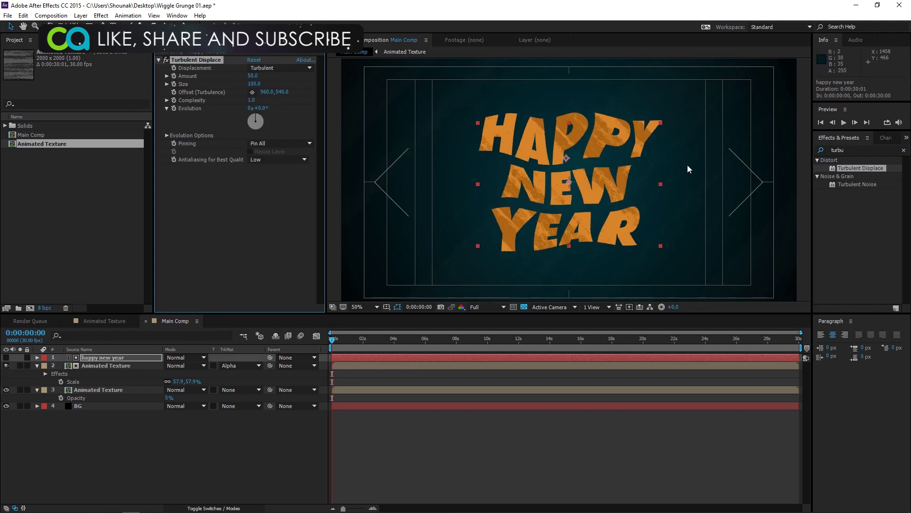
pyautogui.moveTo(253, 78); pyautogui.dragTo(239, 77)
pyautogui.click(255, 84)
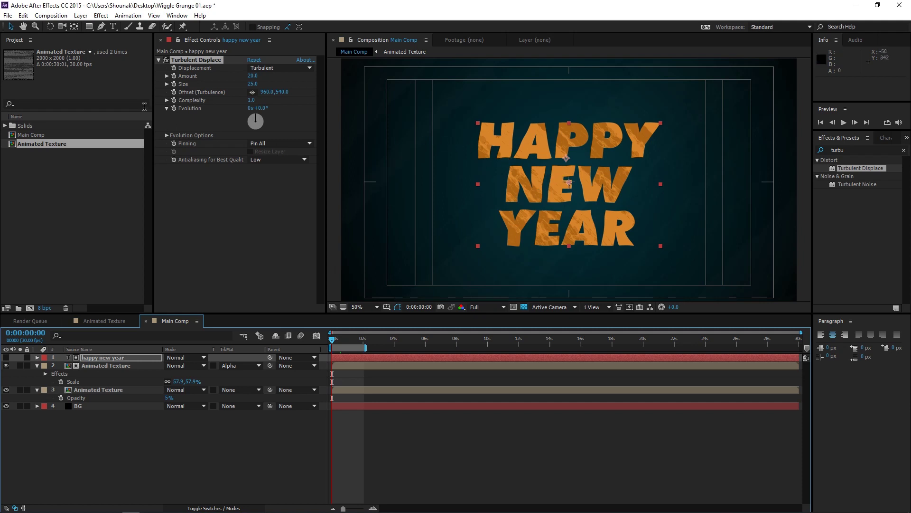
# Drive Evolution with the expression time*1000 and preview the wobbling text
pyautogui.keyDown('alt'); pyautogui.click(174, 109); pyautogui.keyUp('alt')
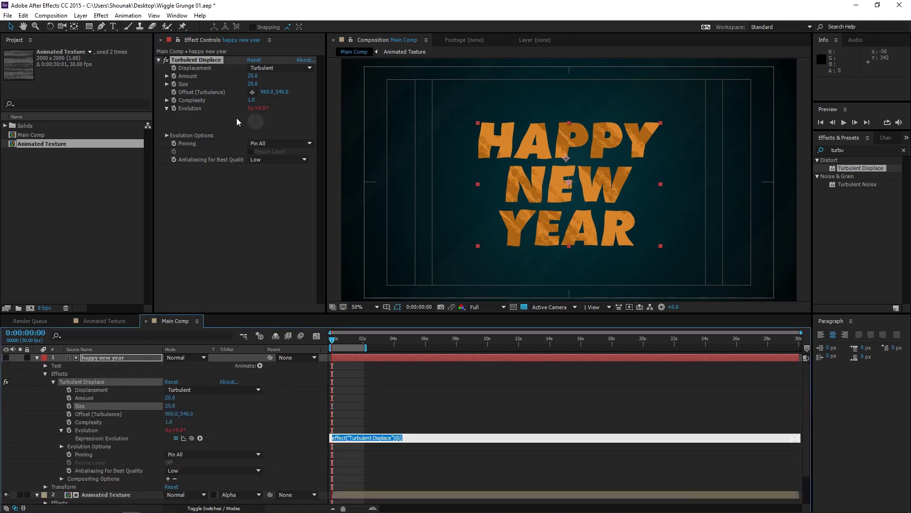
pyautogui.write('time*1000;')
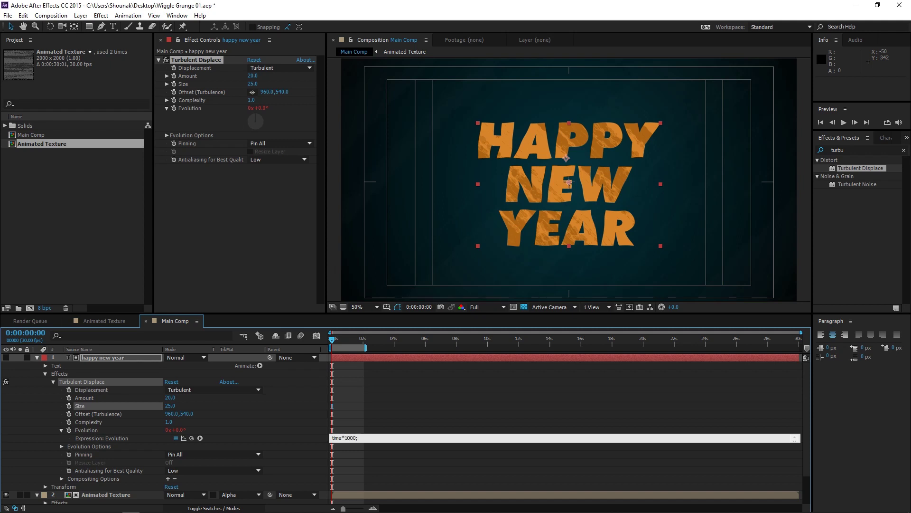
pyautogui.click(236, 118)
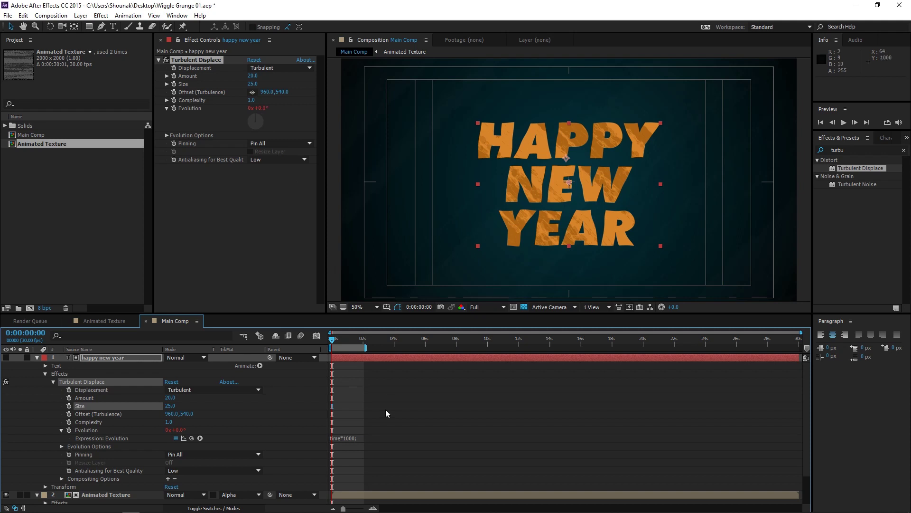
pyautogui.press('space')
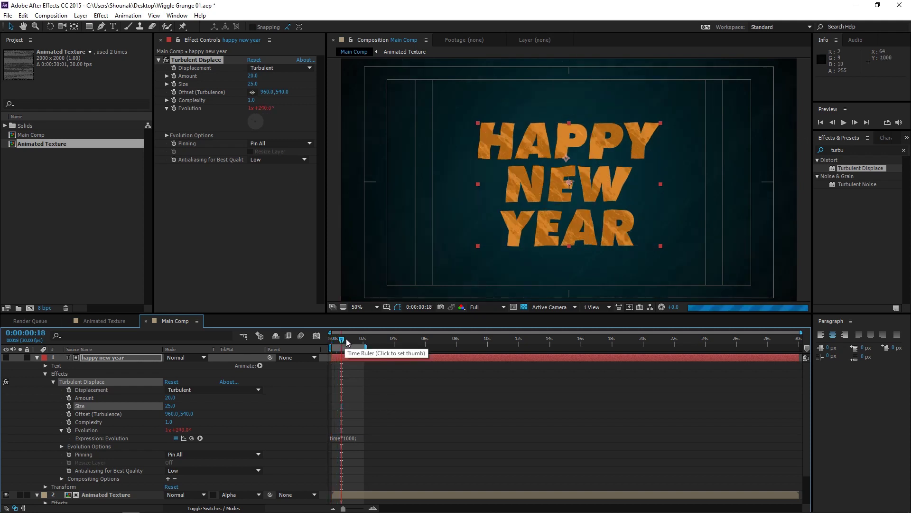
pyautogui.hotkey('ctrl', '`')
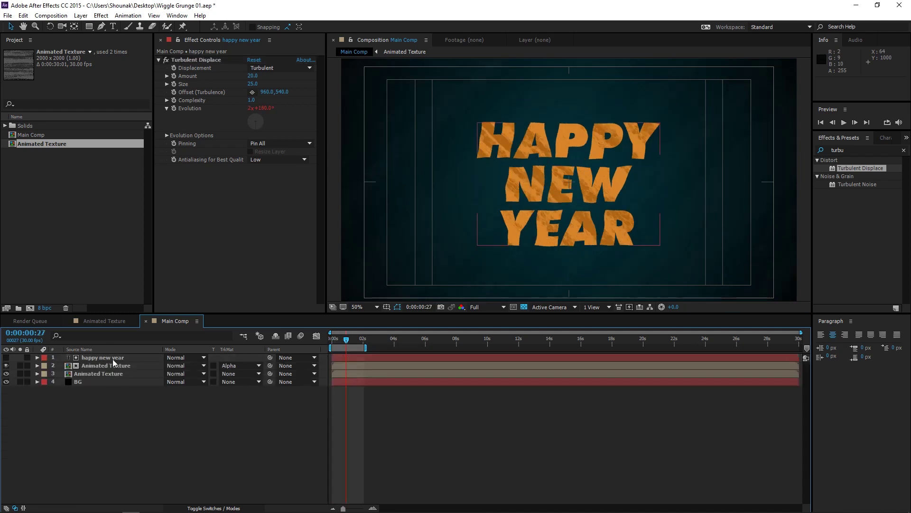
# Duplicate the happy new year text layer together with its texture layer
pyautogui.click(113, 359)
pyautogui.keyDown('shift'); pyautogui.click(135, 366); pyautogui.keyUp('shift')
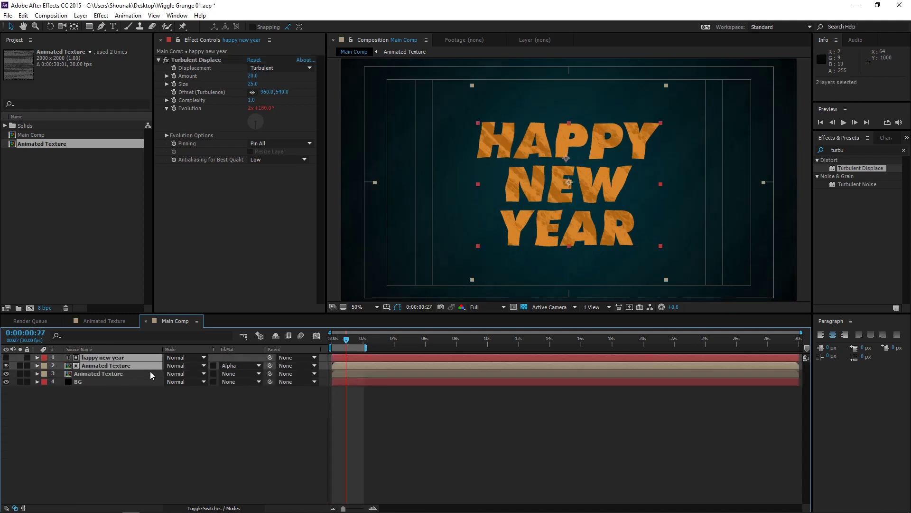
pyautogui.hotkey('ctrl', 'd')
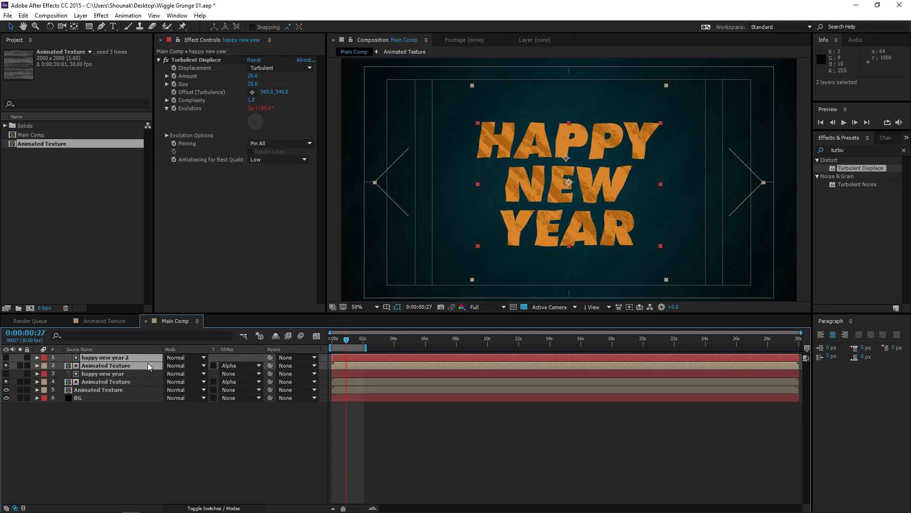
# Give the happy new year 2 copy a 2 px stroke and no fill
pyautogui.click(129, 375)
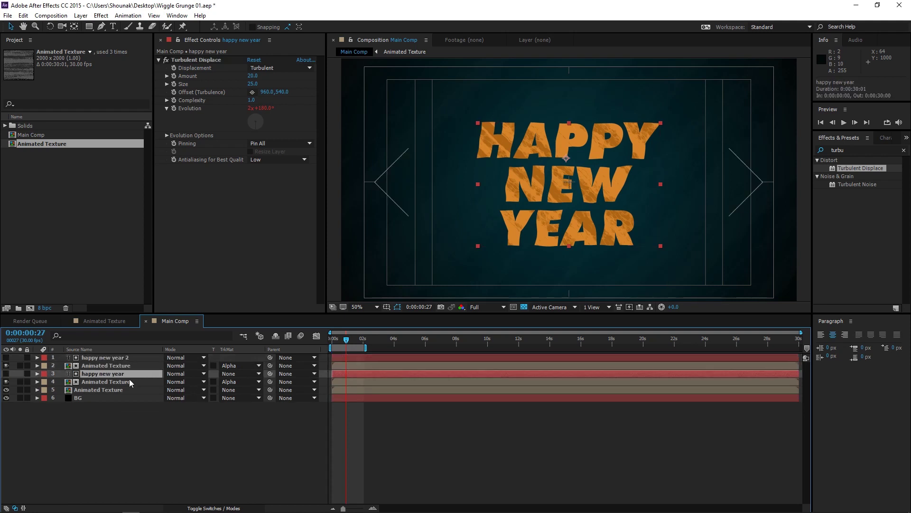
pyautogui.click(130, 357)
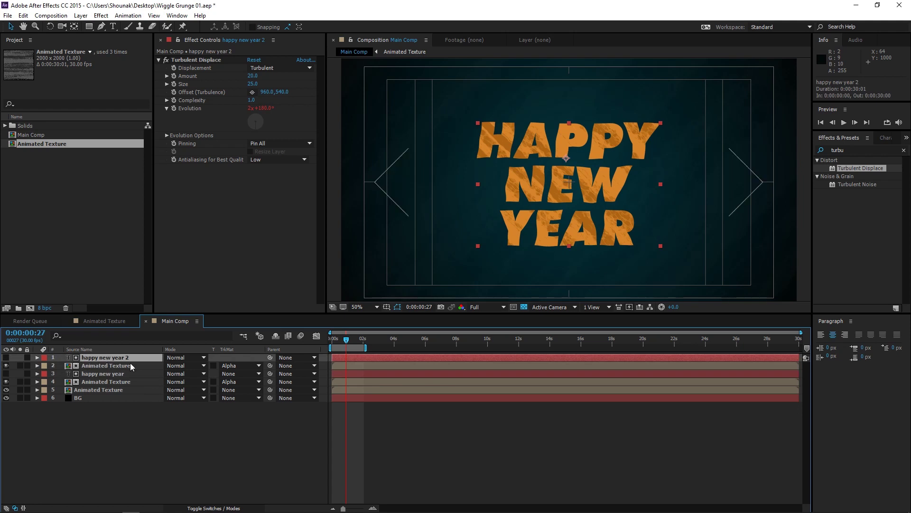
pyautogui.click(882, 138)
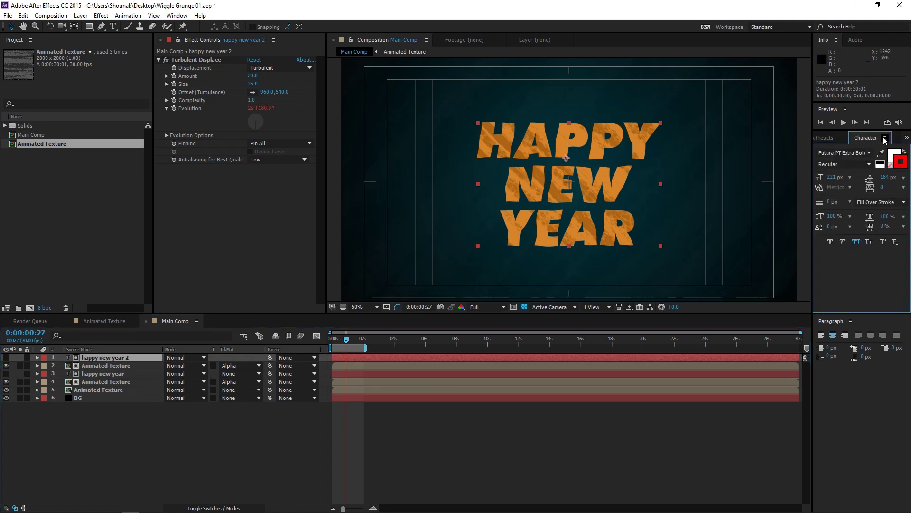
pyautogui.click(832, 201)
pyautogui.write('2')
pyautogui.press('Return')
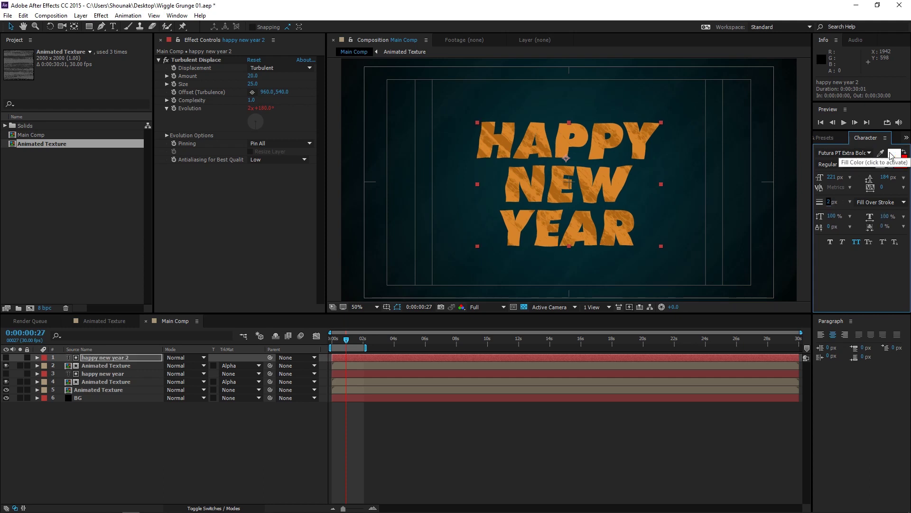
pyautogui.click(891, 157)
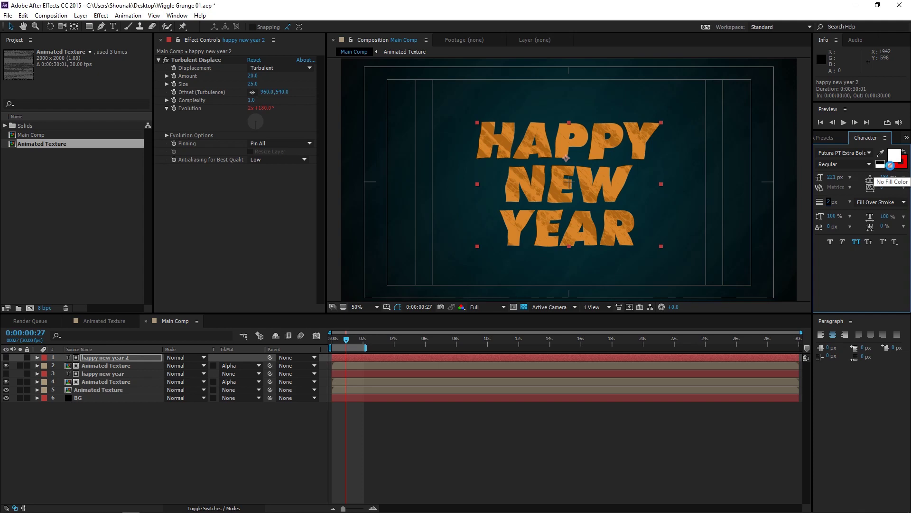
pyautogui.click(891, 167)
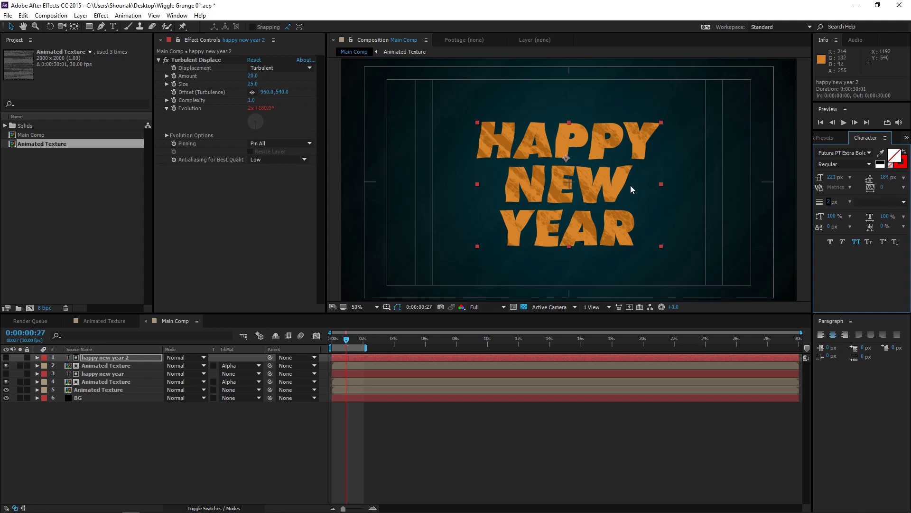
# Solo the outline copy against black and zoom in to inspect the outlines
pyautogui.click(20, 365)
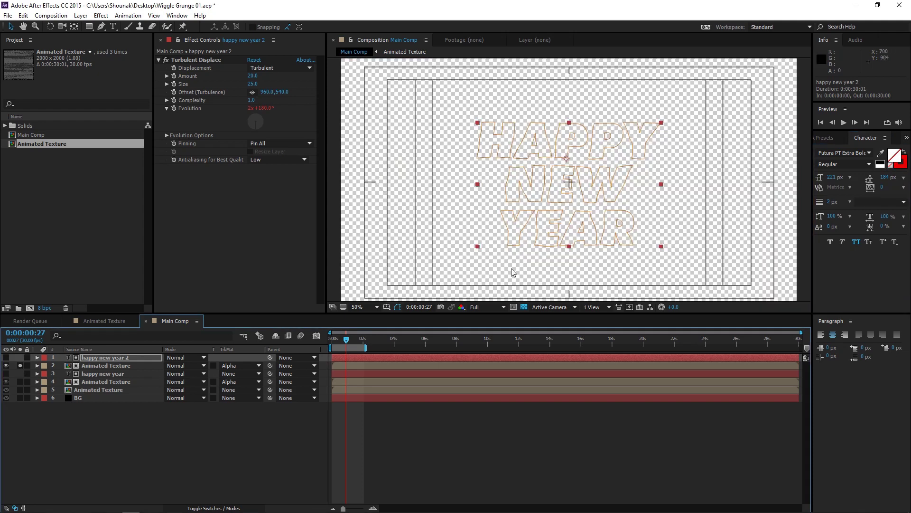
pyautogui.click(524, 307)
pyautogui.press('.')
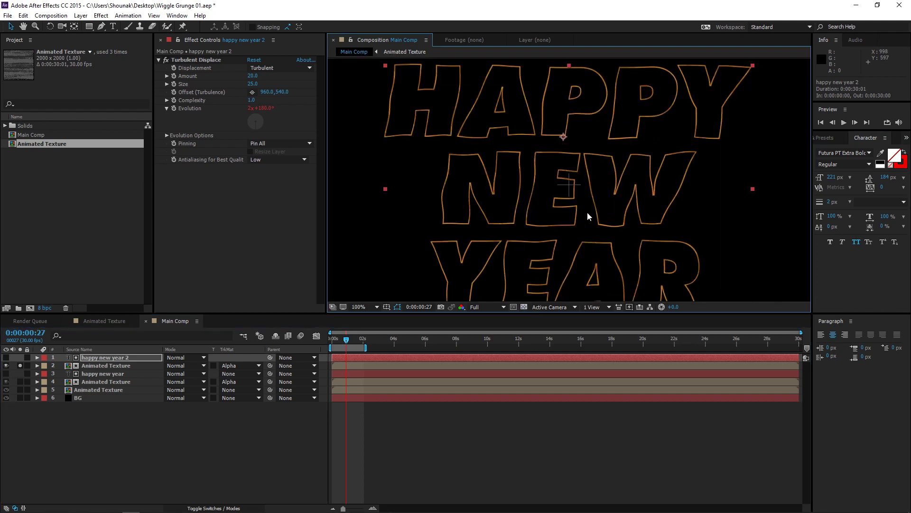
pyautogui.press(',')
# Set the happy new year 2 Turbulent Displace Random Seed to 270 and zoom in
pyautogui.click(20, 365)
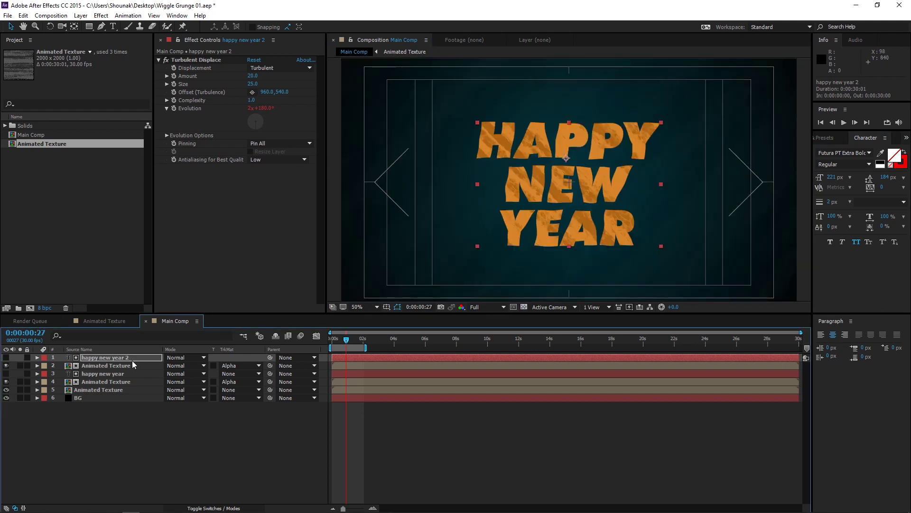
pyautogui.click(113, 374)
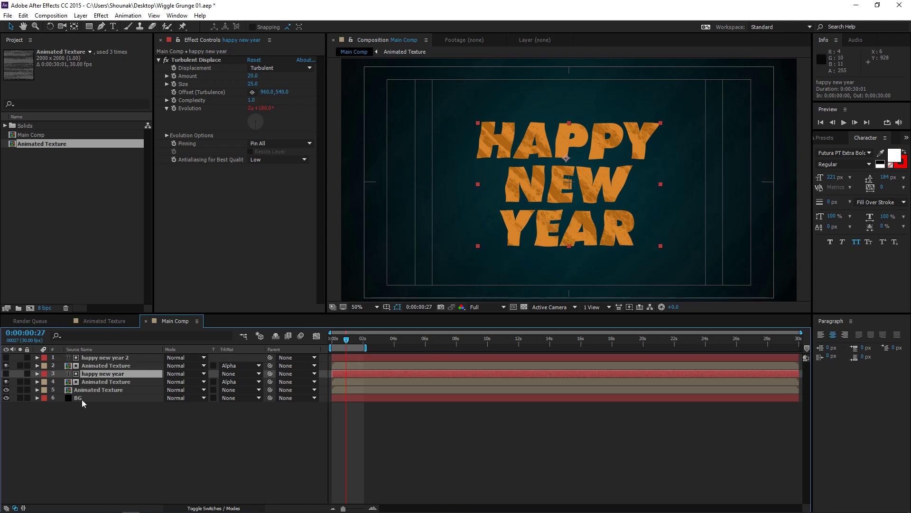
pyautogui.click(113, 365)
pyautogui.click(111, 358)
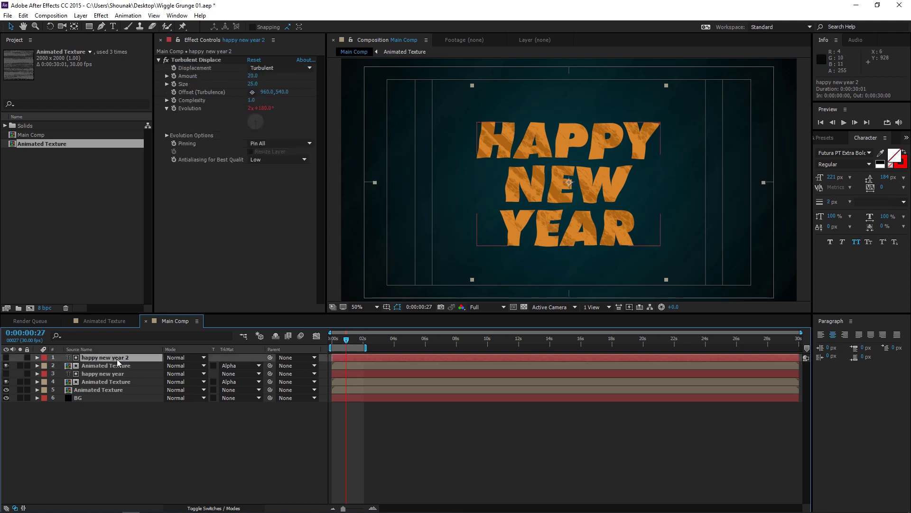
pyautogui.click(167, 135)
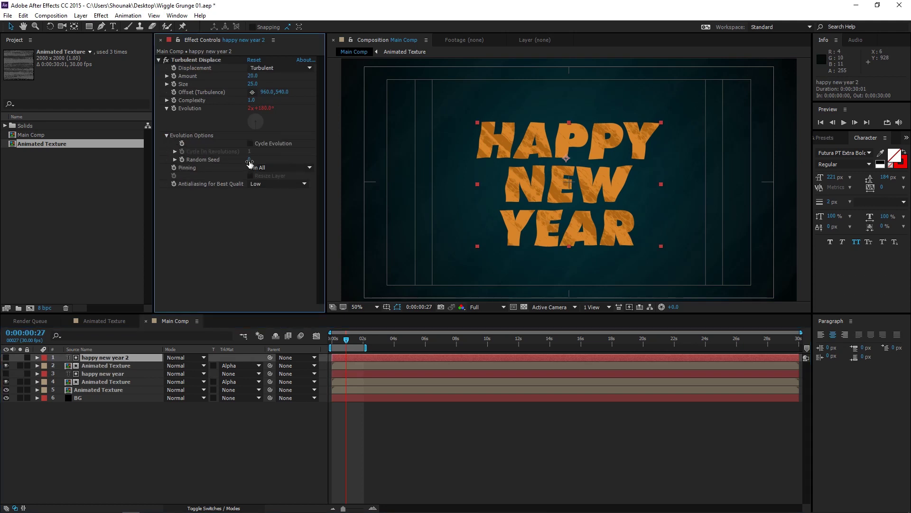
pyautogui.moveTo(250, 159); pyautogui.dragTo(262, 170)
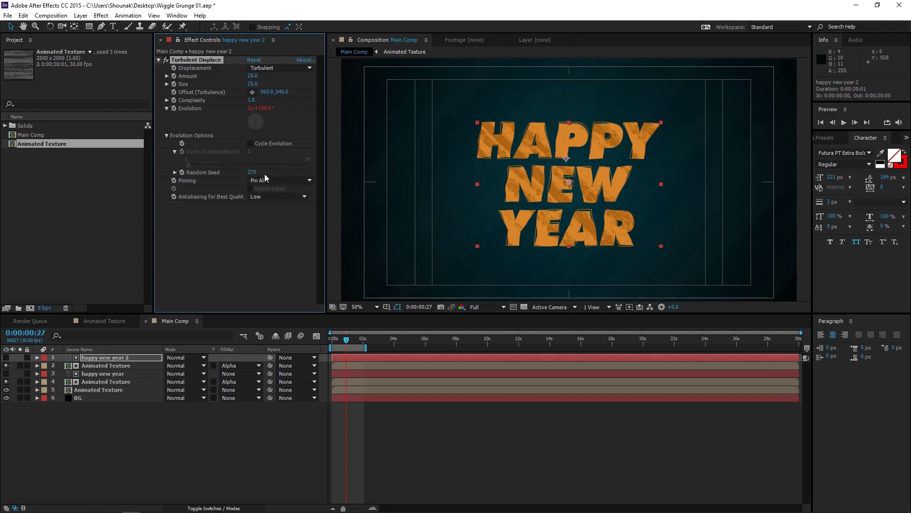
pyautogui.press('.')
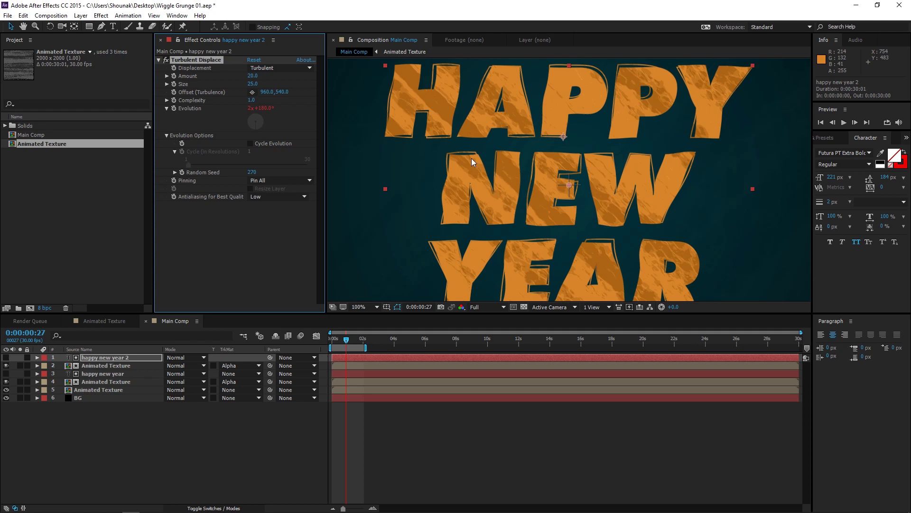
pyautogui.click(114, 373)
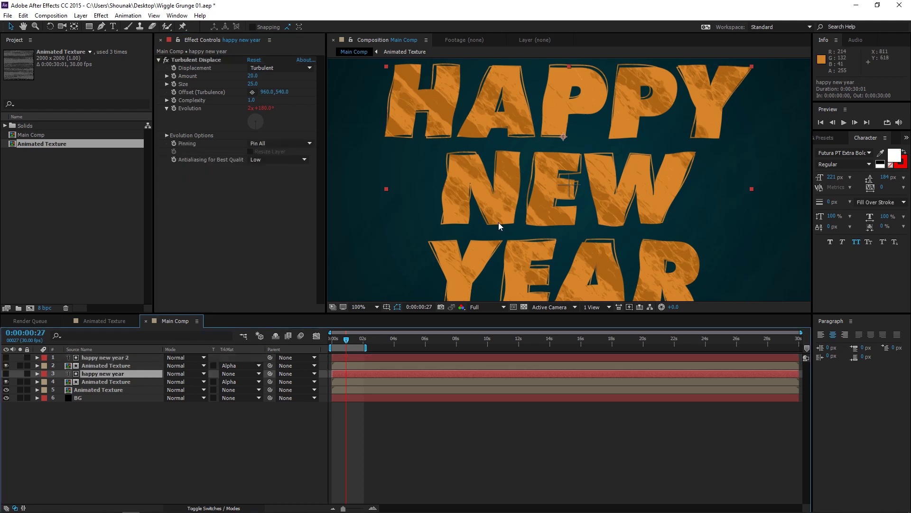
# Apply Hue/Saturation to the outline's Animated Texture layer (layer 2)
pyautogui.click(114, 366)
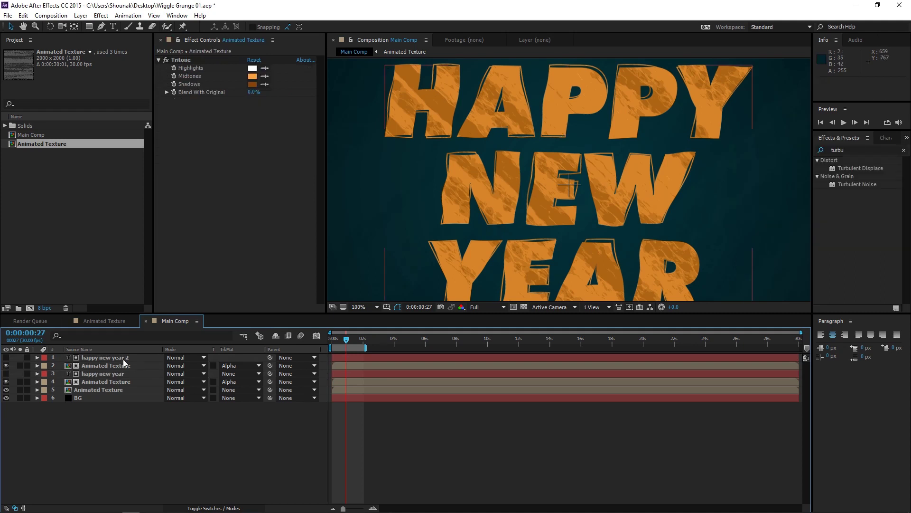
pyautogui.click(114, 358)
pyautogui.click(123, 365)
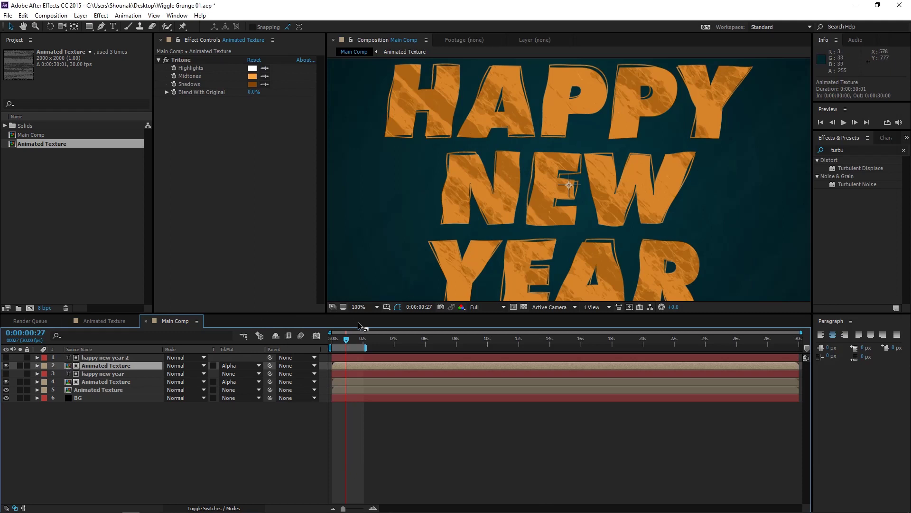
pyautogui.click(855, 149)
pyautogui.write('l')
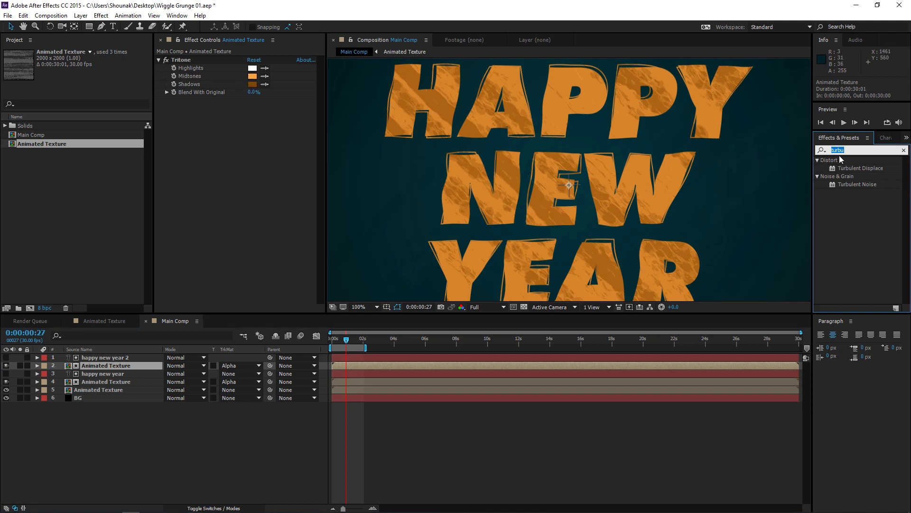
pyautogui.write('hue')
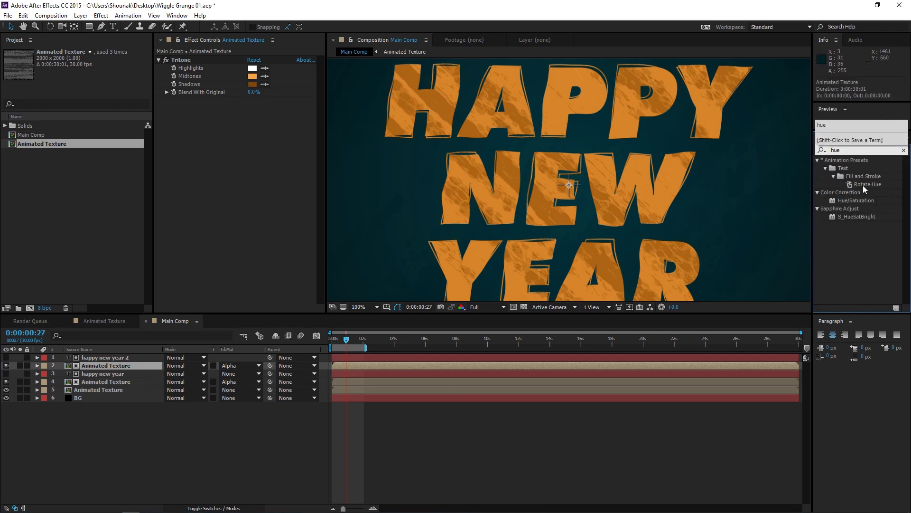
pyautogui.moveTo(857, 201); pyautogui.dragTo(318, 165)
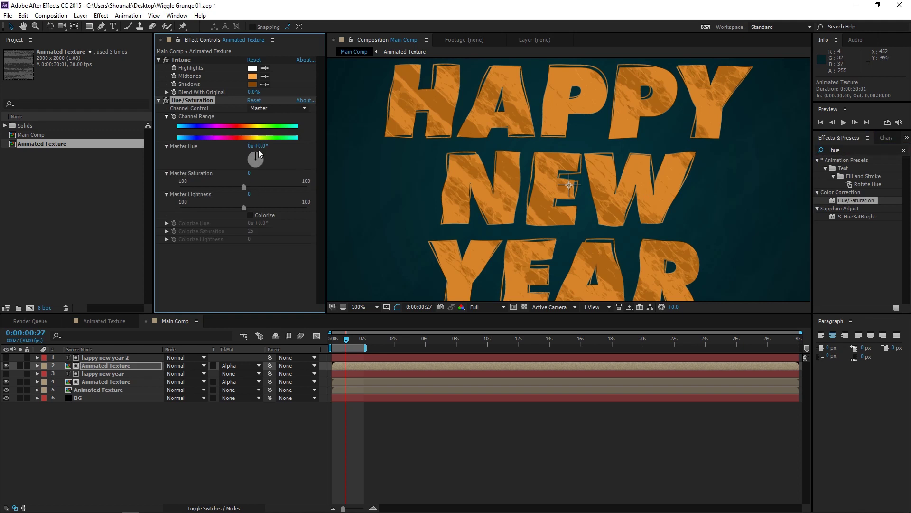
# Set Master Saturation to -100 and Master Lightness to 100 so the outline turns white
pyautogui.moveTo(267, 146); pyautogui.dragTo(312, 140)
pyautogui.press(',')
pyautogui.press(',')
pyautogui.press(',')
pyautogui.press(',')
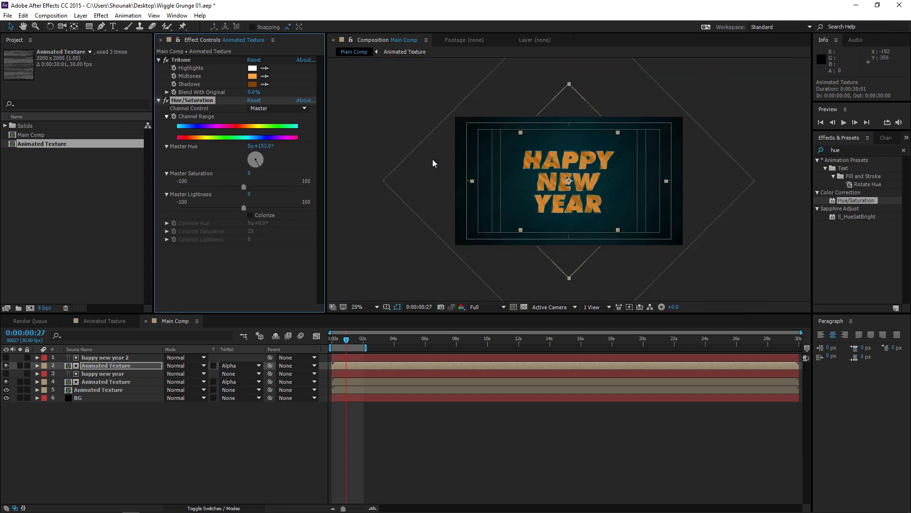
pyautogui.press('.')
pyautogui.press('.')
pyautogui.press('.')
pyautogui.press('.')
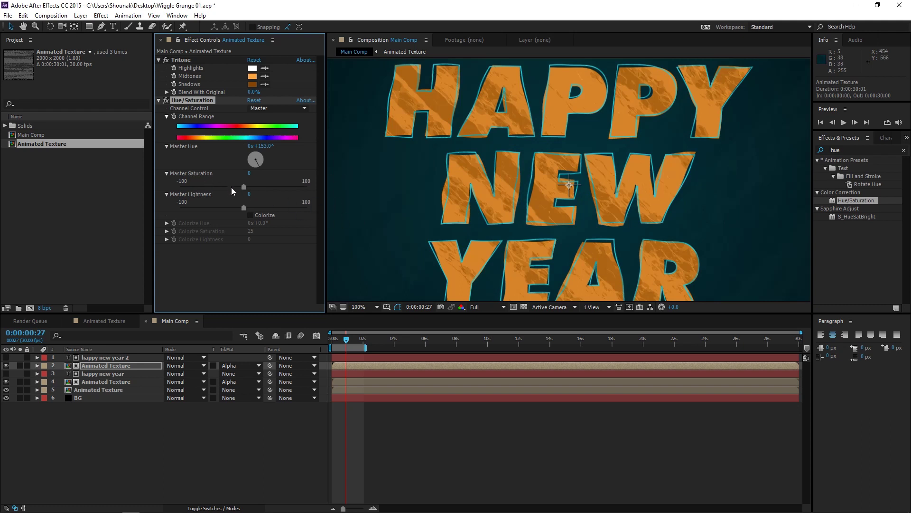
pyautogui.moveTo(176, 187); pyautogui.dragTo(142, 188)
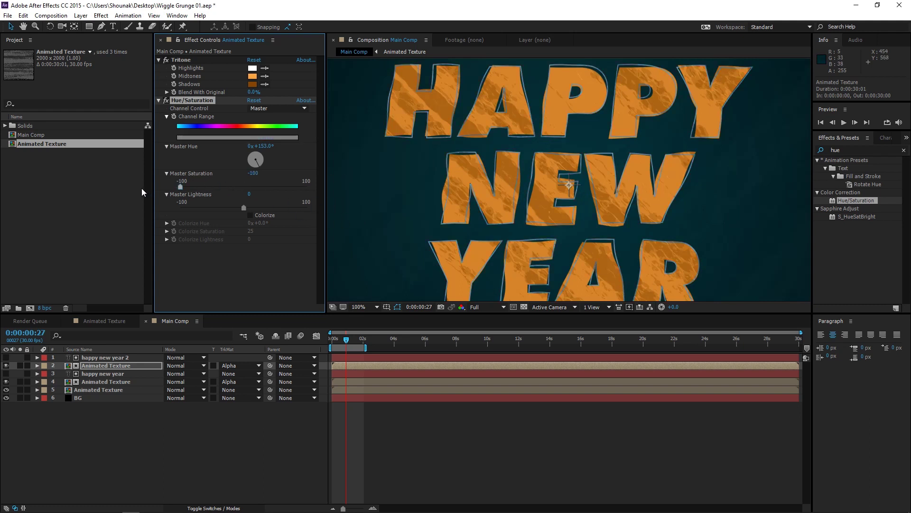
pyautogui.moveTo(246, 208); pyautogui.dragTo(318, 206)
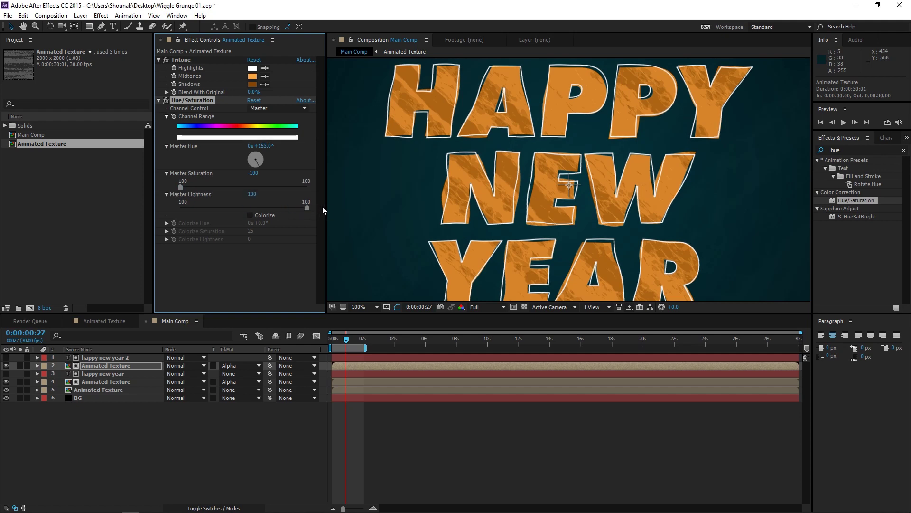
pyautogui.press('space')
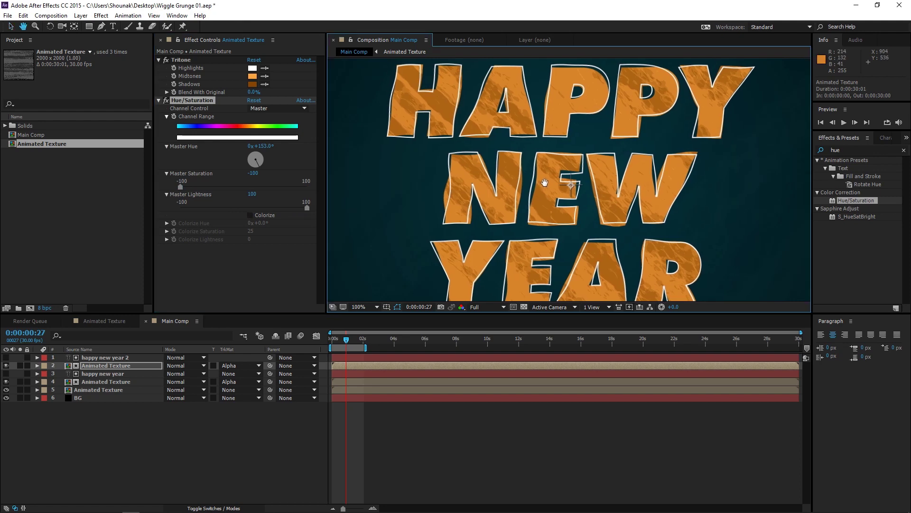
pyautogui.moveTo(542, 182); pyautogui.dragTo(547, 173)
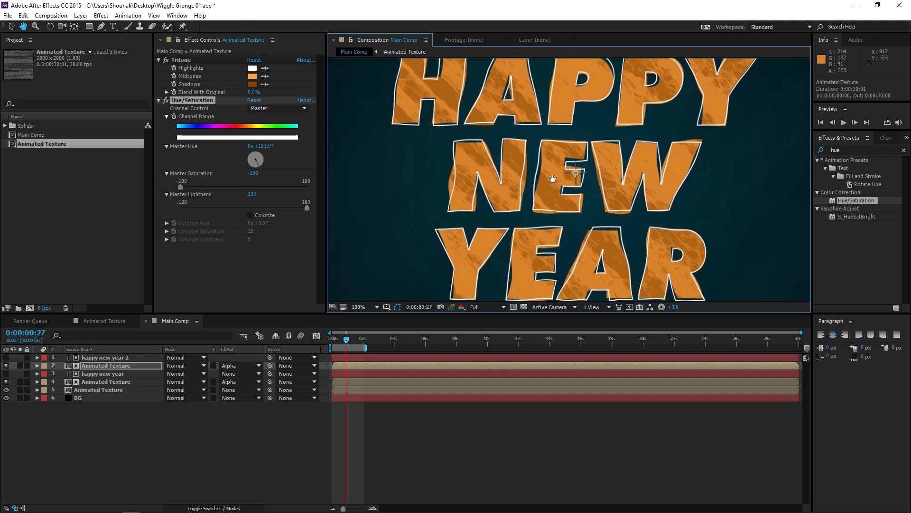
pyautogui.press('space')
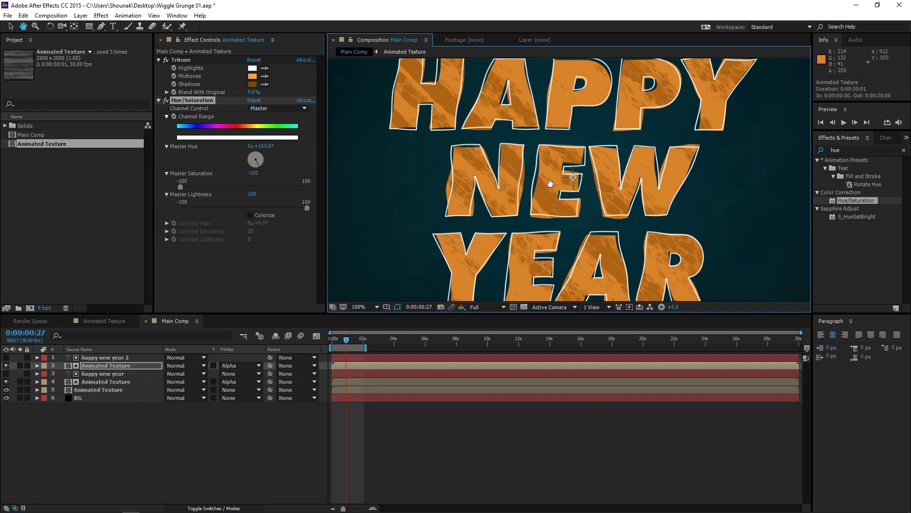
pyautogui.scroll(-2, 546, 226)
pyautogui.scroll(2, 545, 226)
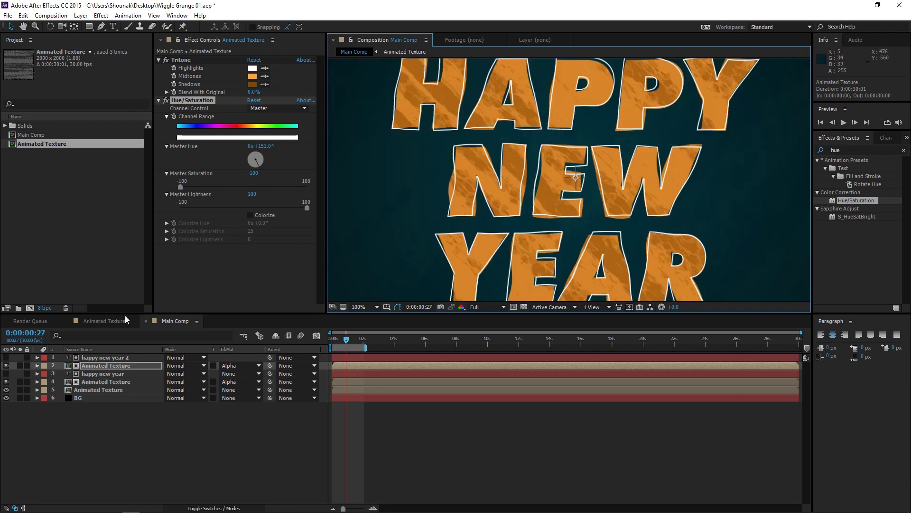
# Add a new adjustment layer at the top of Main Comp
pyautogui.click(119, 457)
pyautogui.click(100, 16)
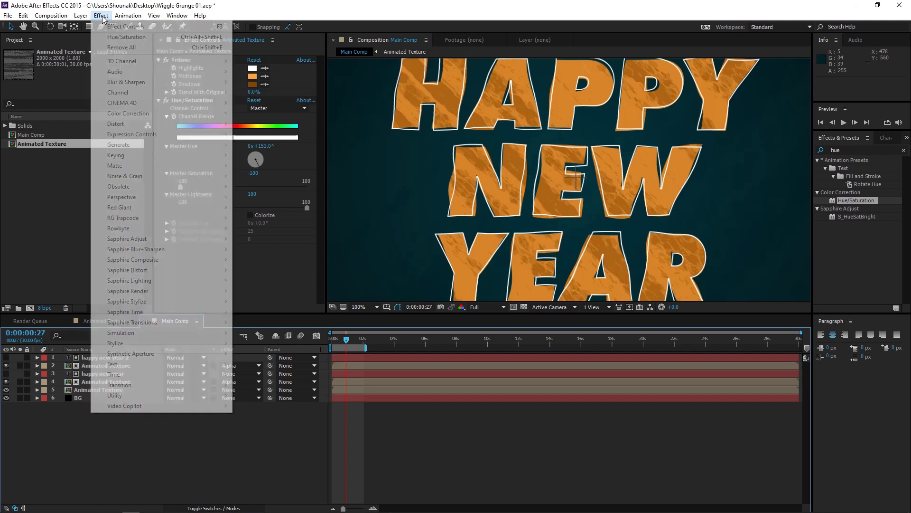
pyautogui.moveTo(81, 16)
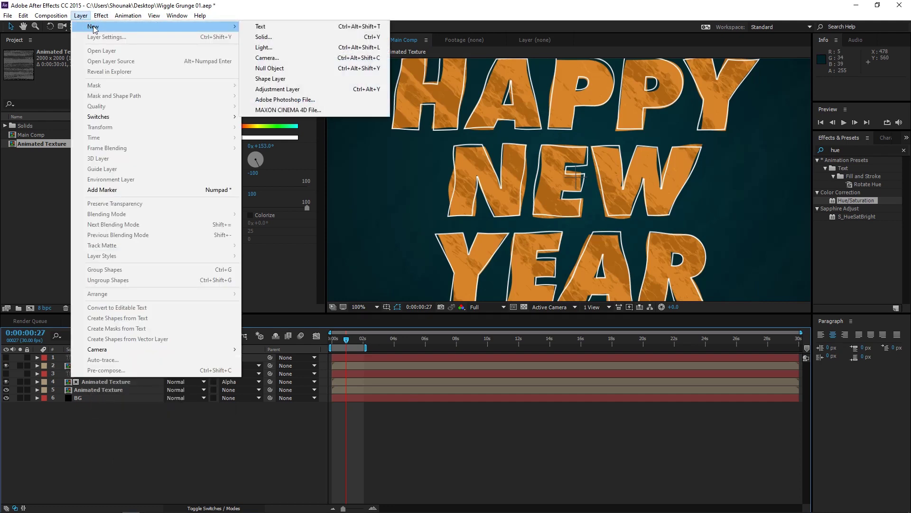
pyautogui.click(278, 89)
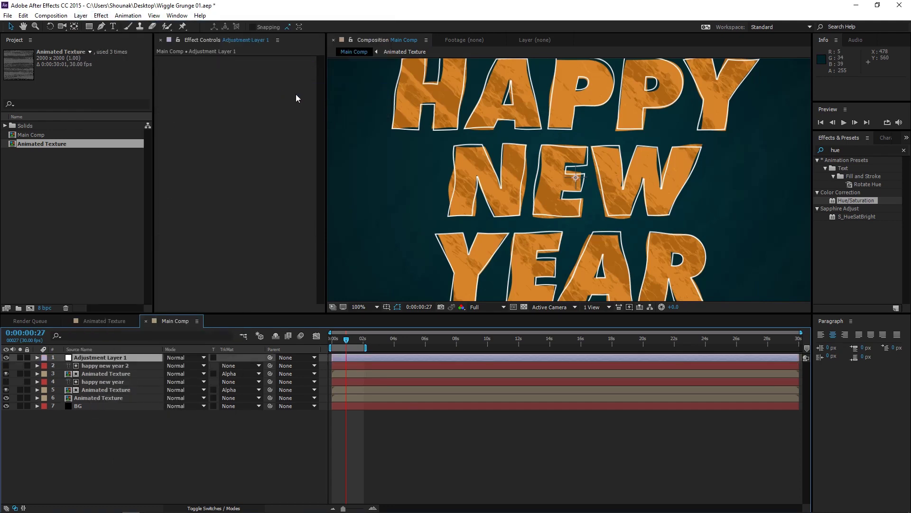
# Apply Brightness & Contrast to Adjustment Layer 1 and raise Contrast to 100
pyautogui.click(835, 150)
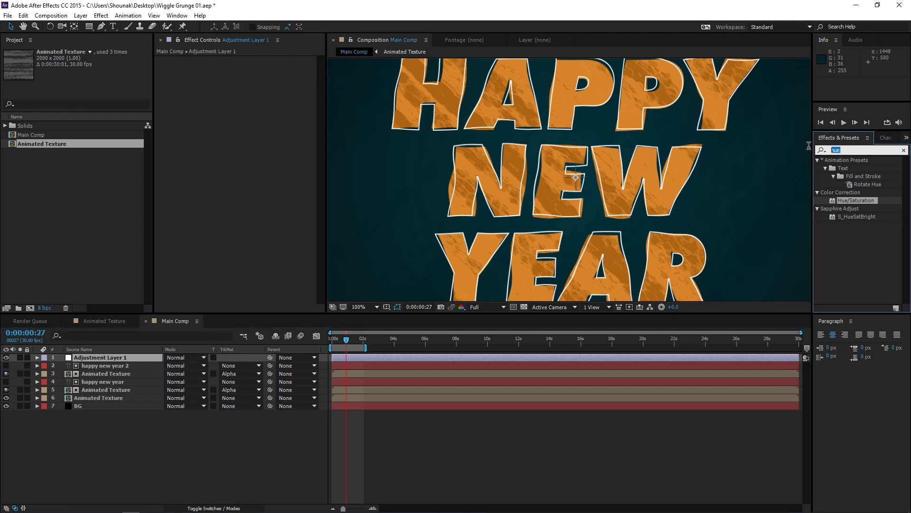
pyautogui.write('bright')
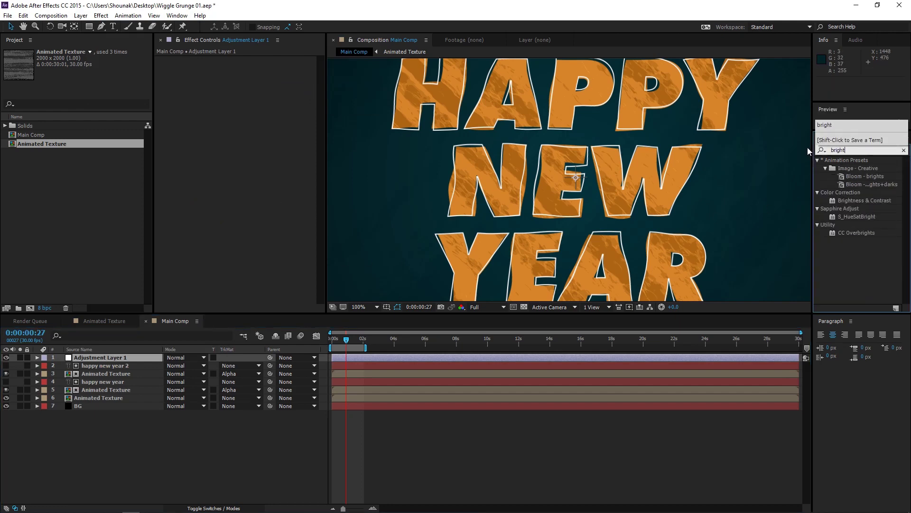
pyautogui.doubleClick(838, 200)
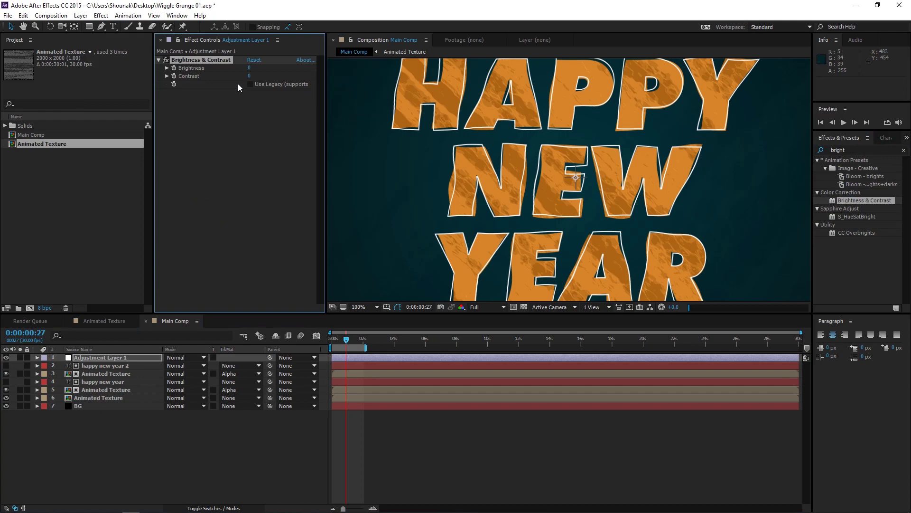
pyautogui.moveTo(250, 75); pyautogui.dragTo(589, 76)
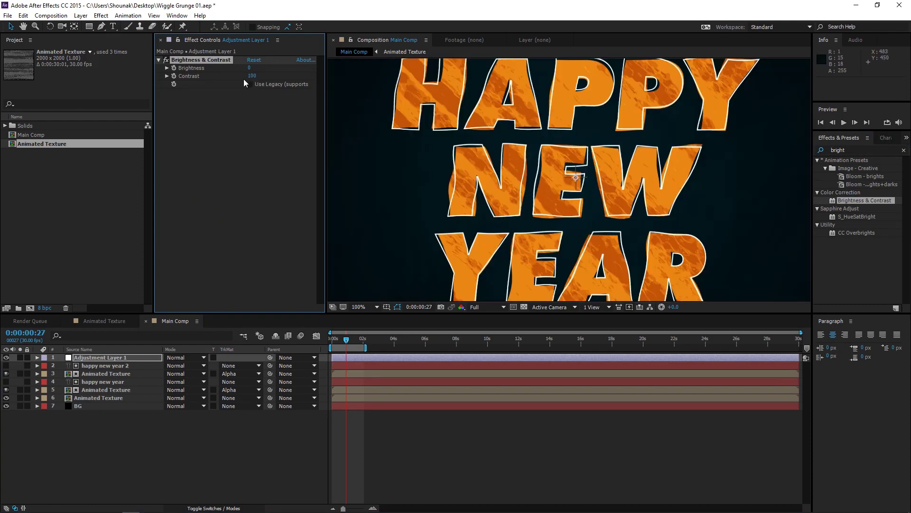
pyautogui.click(250, 68)
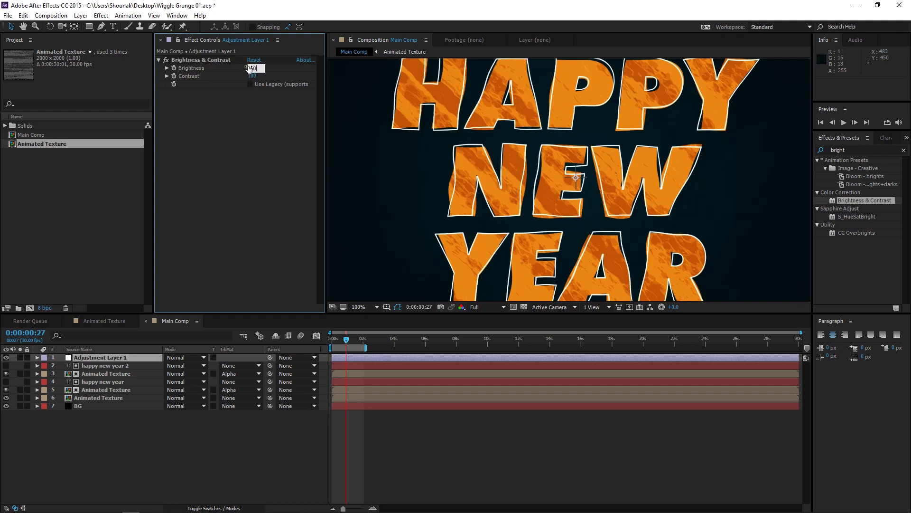
# Commit Brightness 60 on Adjustment Layer 1 and zoom out to the full composition
pyautogui.press('Return')
pyautogui.press(',')
pyautogui.press(',')
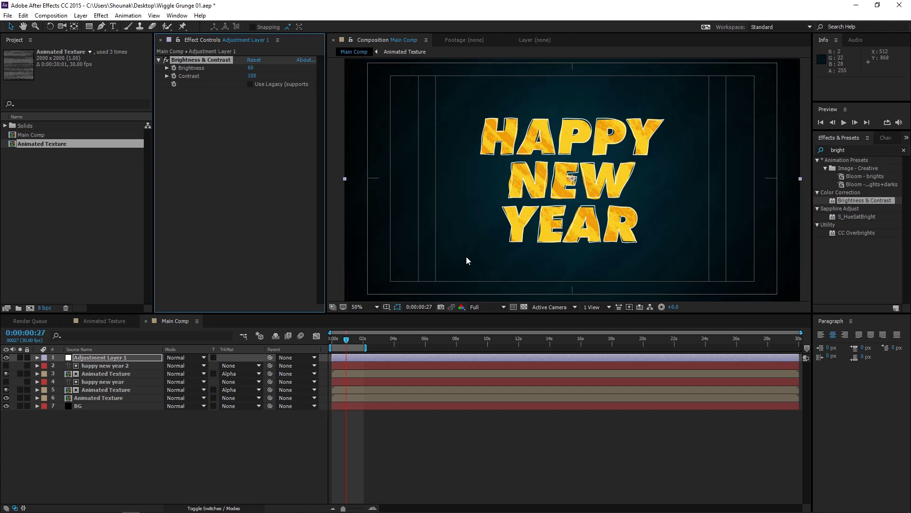